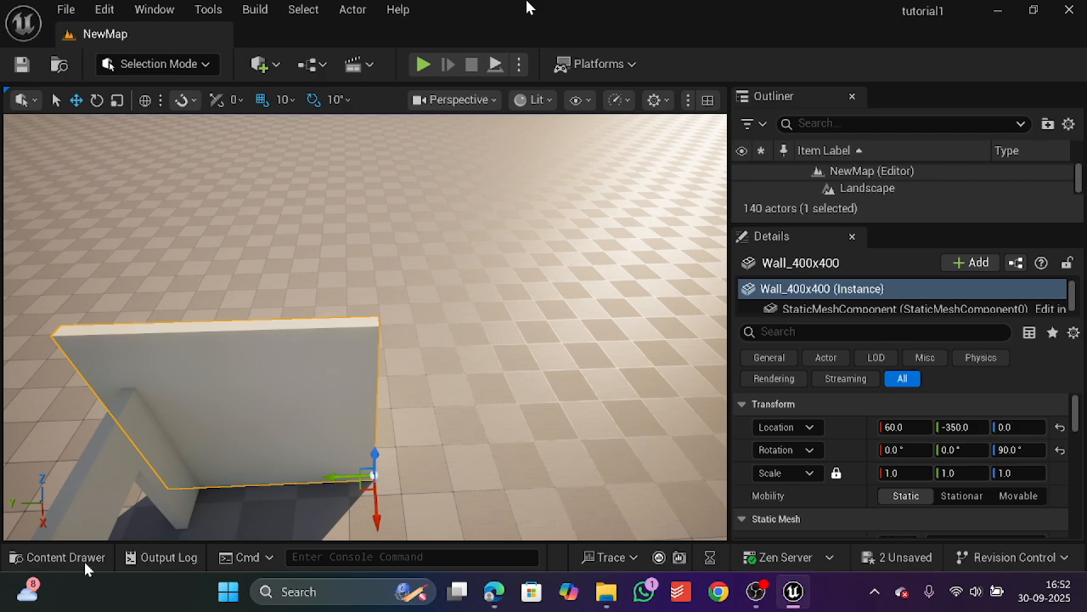
View the Starter Content pack among the feature and content packs, and leave without adding it to the project
left_click(60, 557)
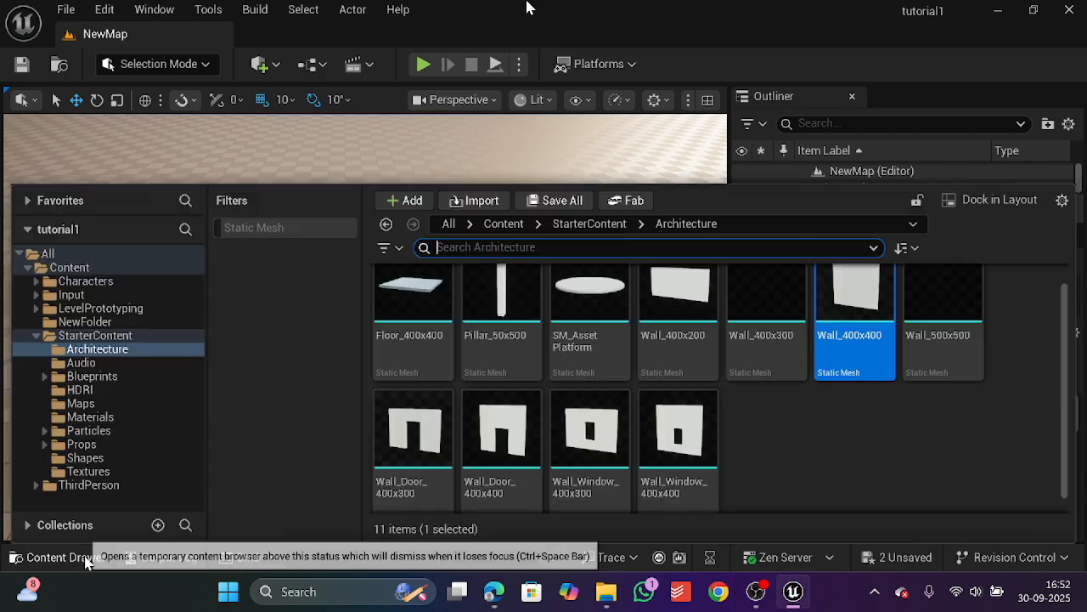
left_click(416, 204)
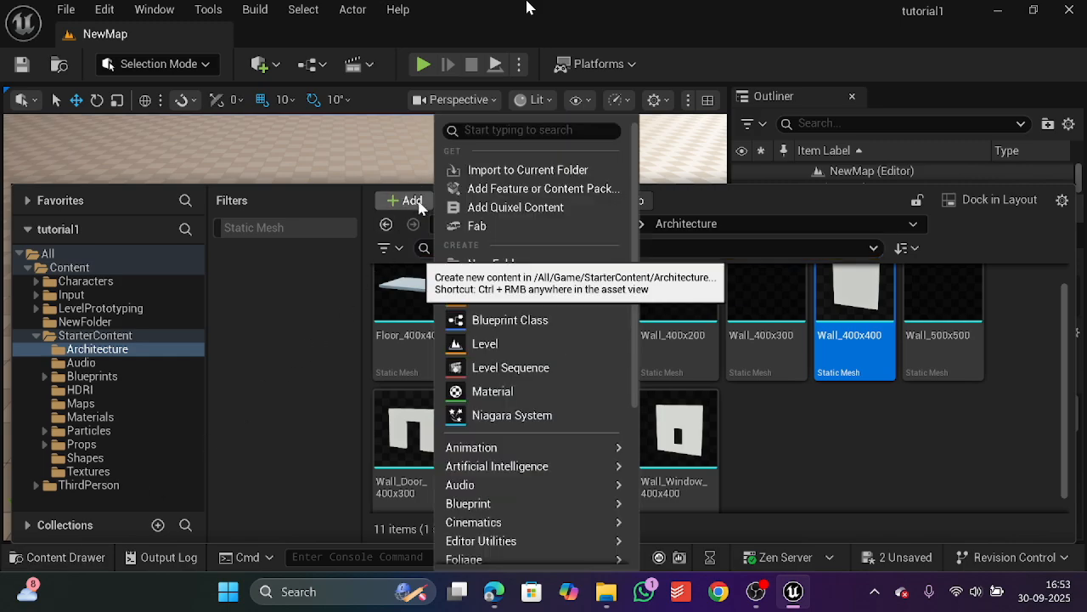
left_click(515, 191)
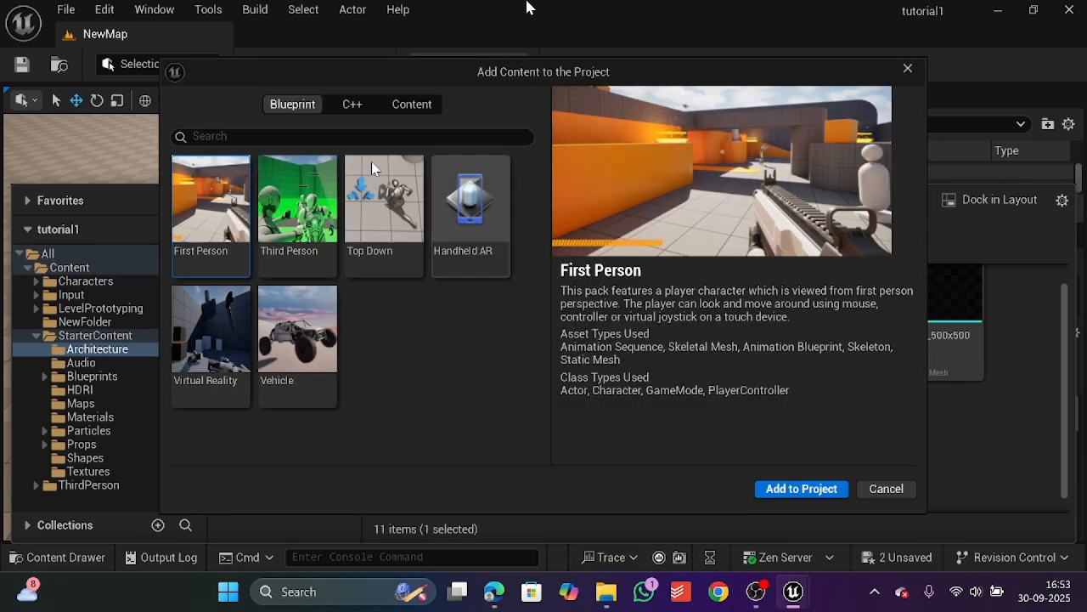
left_click(416, 105)
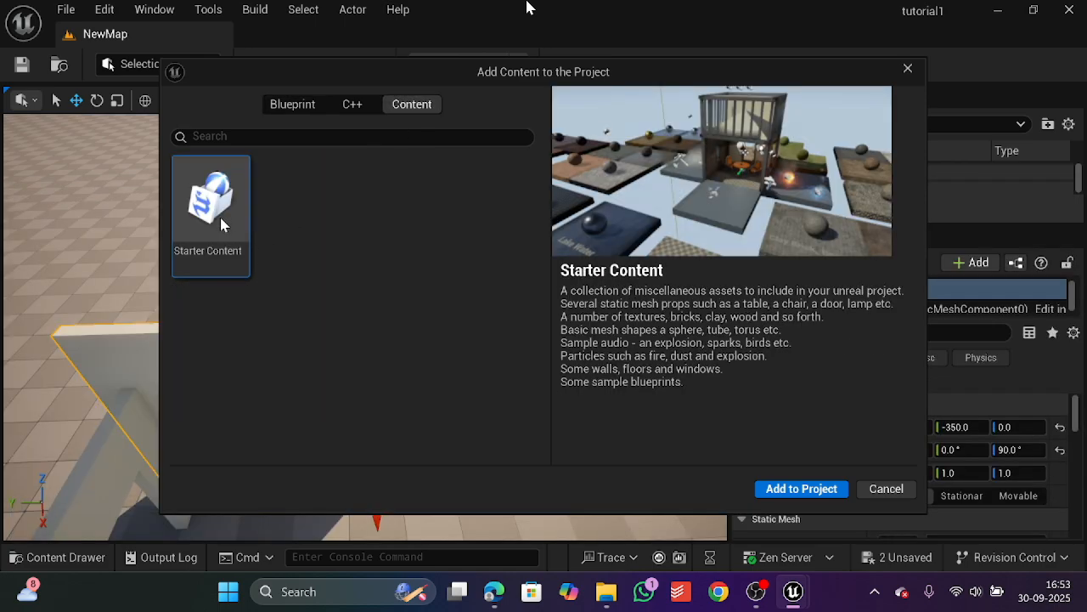
left_click(898, 491)
Examine the StarterContent Architecture and Audio folders and preview the Fire01_Cue and Collapse_Cue sounds
right_click_drag(506, 418, 425, 418)
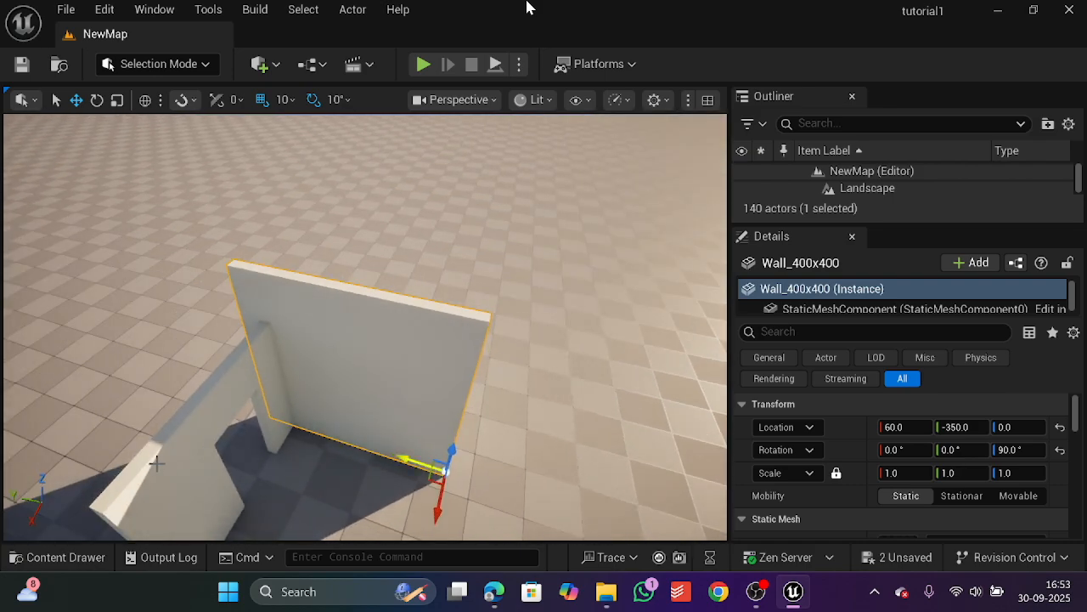
left_click(76, 563)
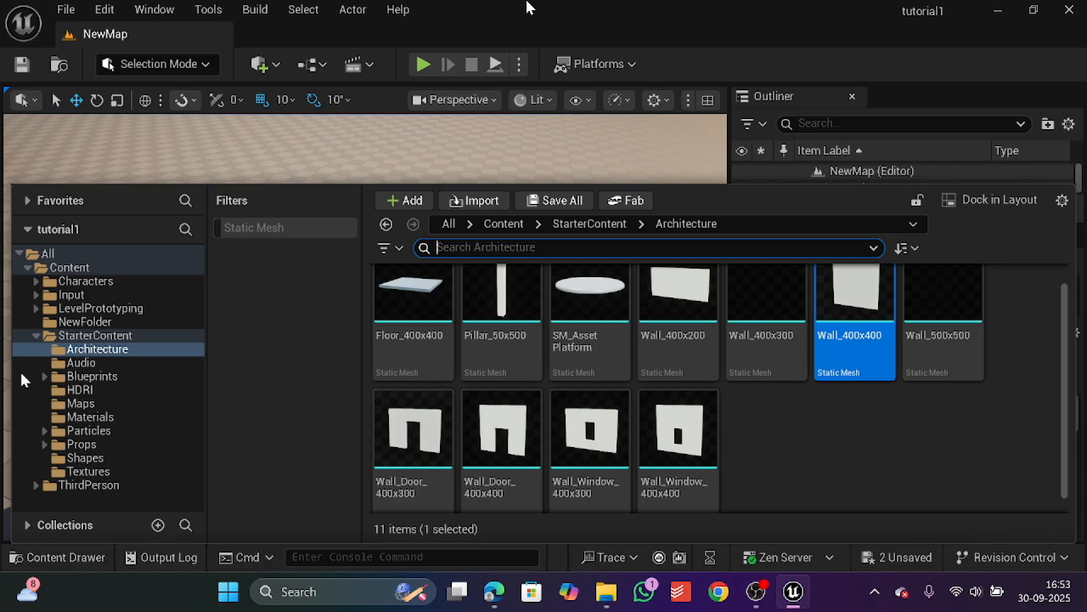
left_click(36, 337)
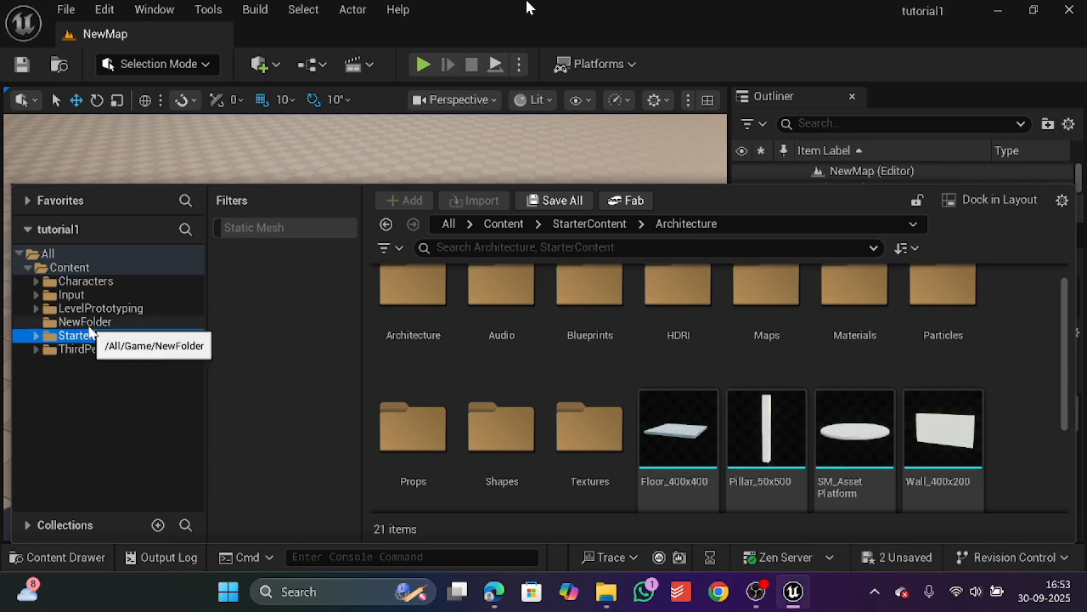
left_click(36, 337)
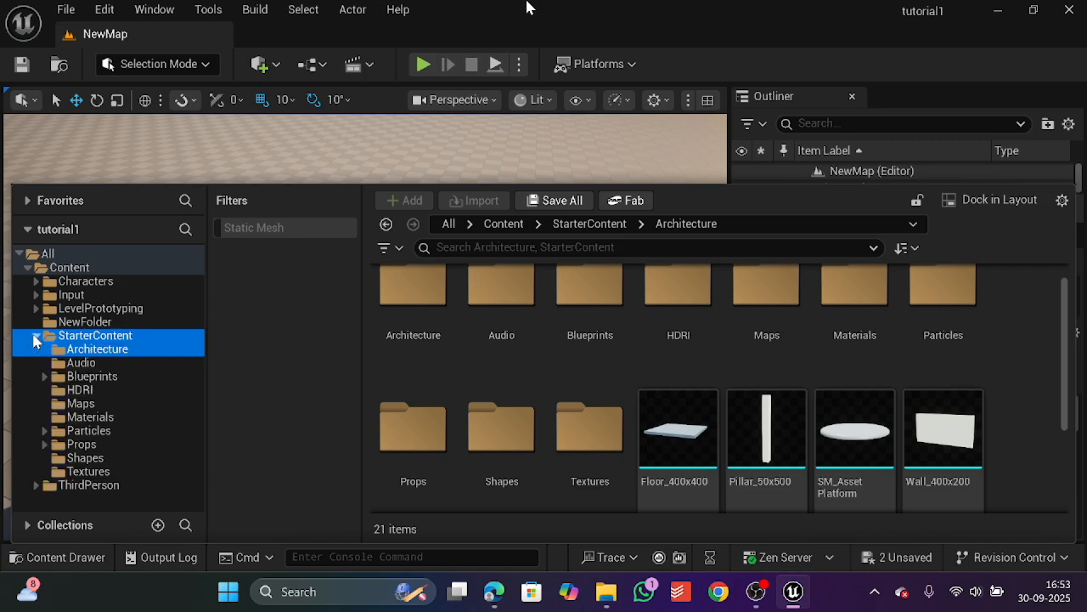
left_click(116, 349)
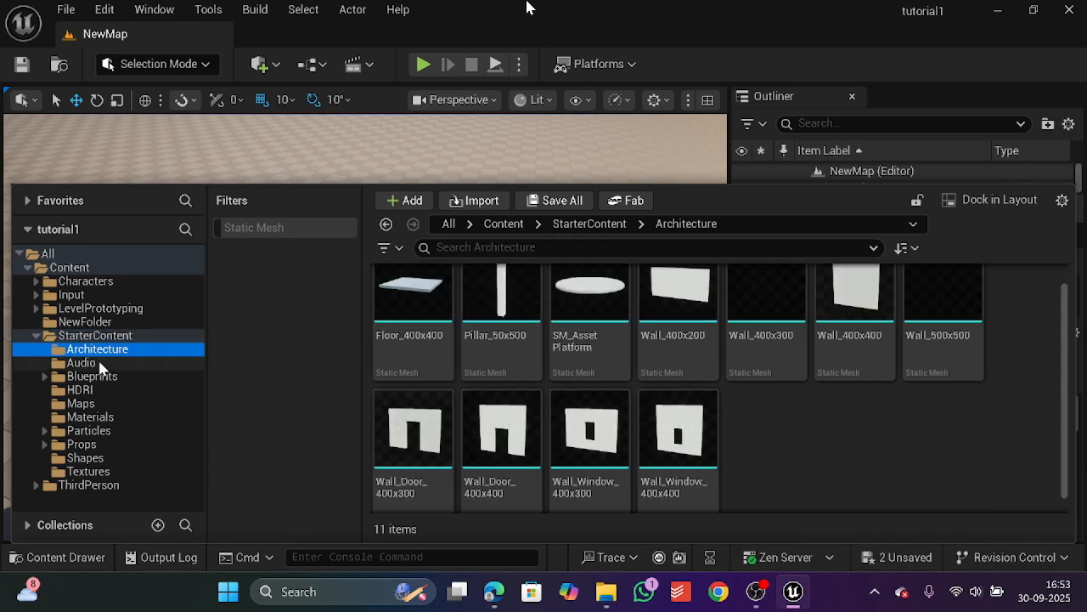
left_click(99, 363)
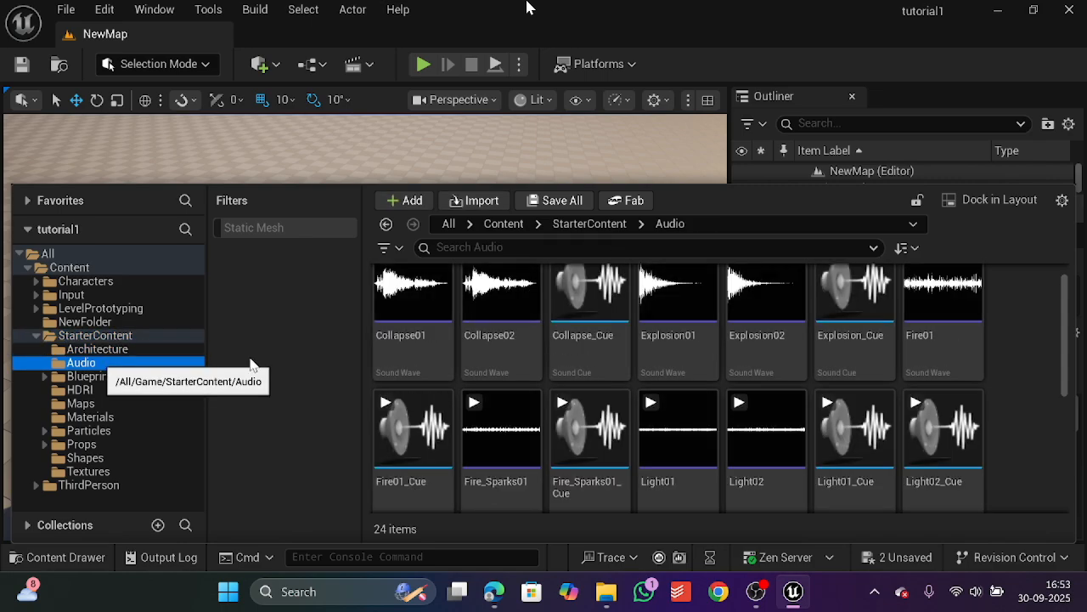
left_click(388, 405)
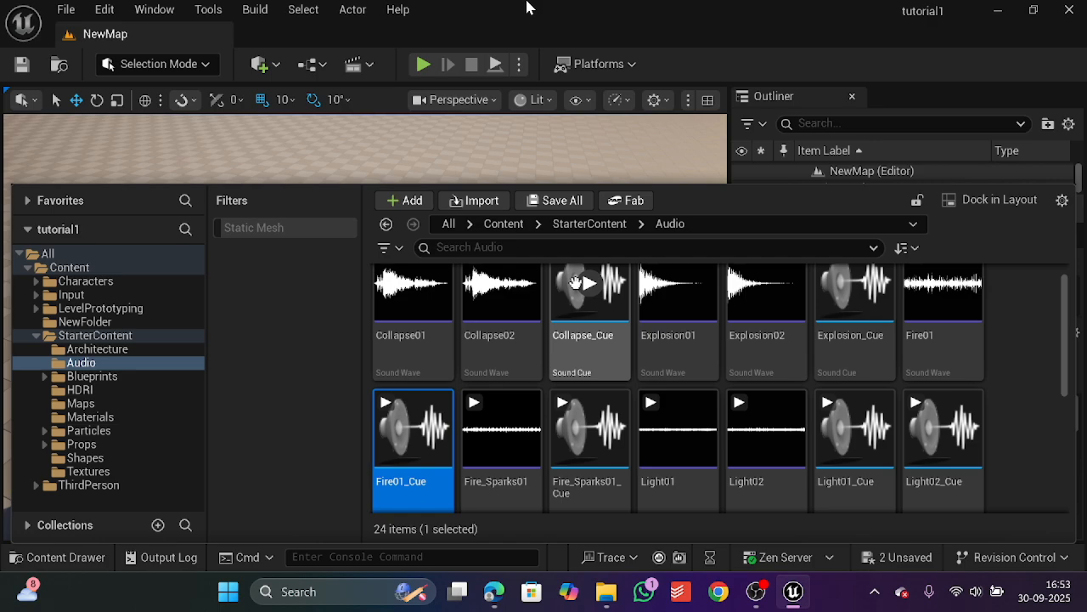
left_click(599, 291)
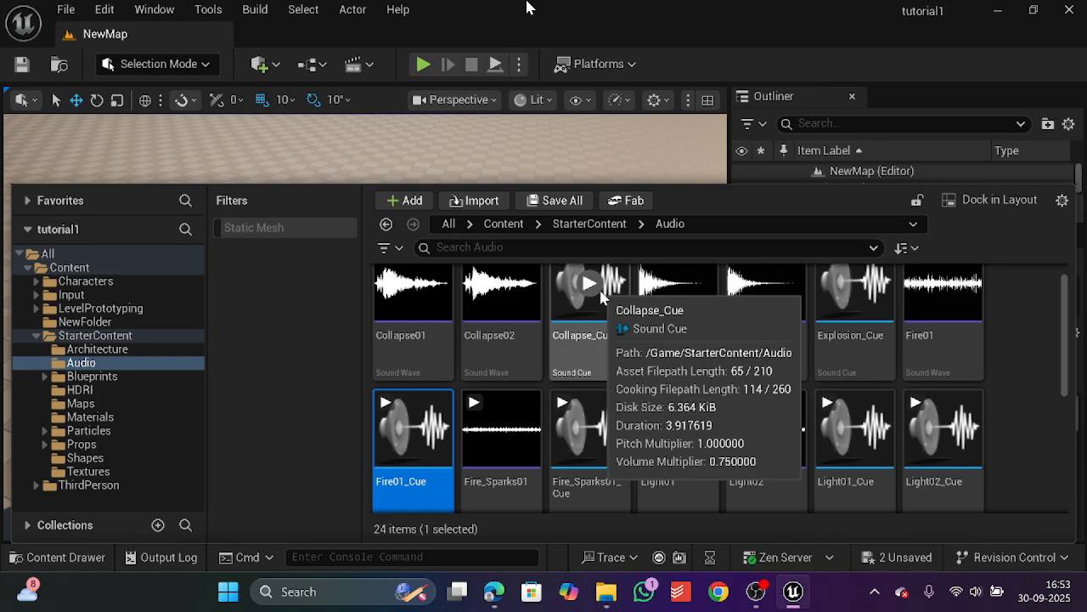
Examine the contents of the StarterContent Blueprints, HDRI and Maps folders
left_click(46, 378)
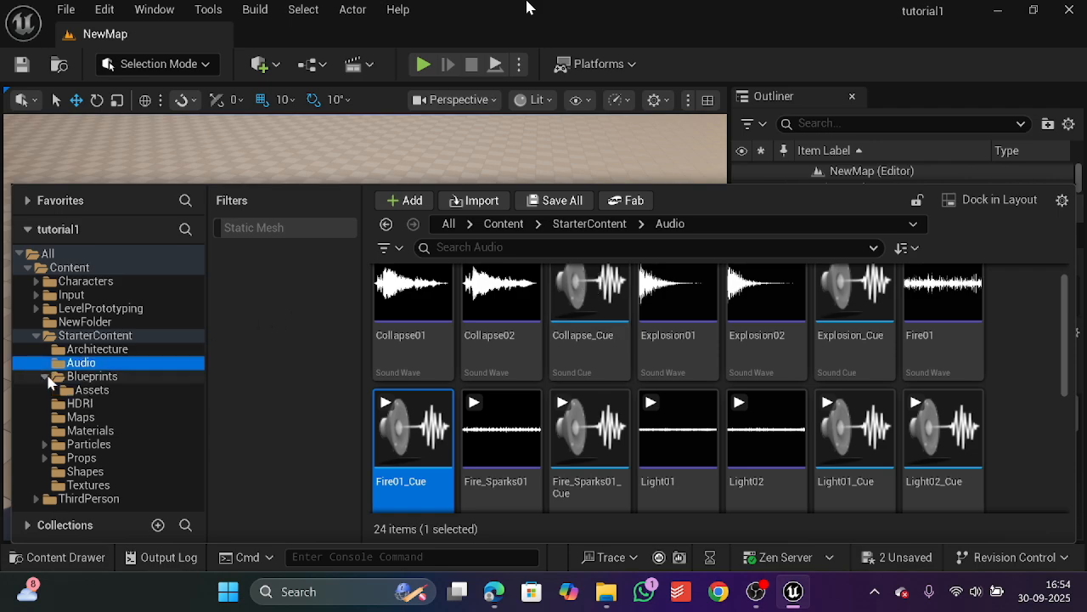
left_click(91, 390)
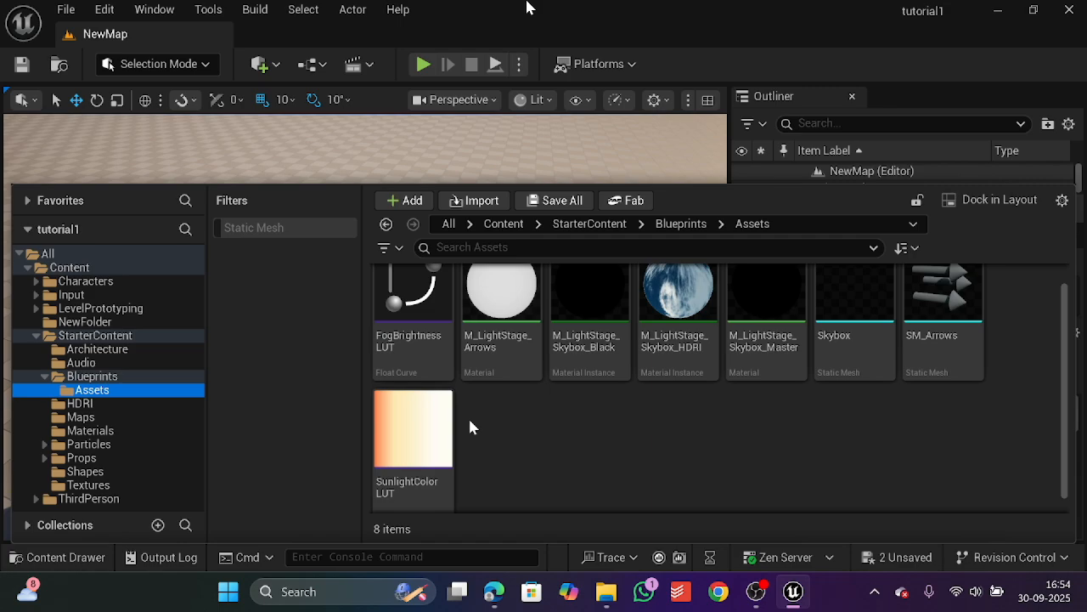
left_click(45, 378)
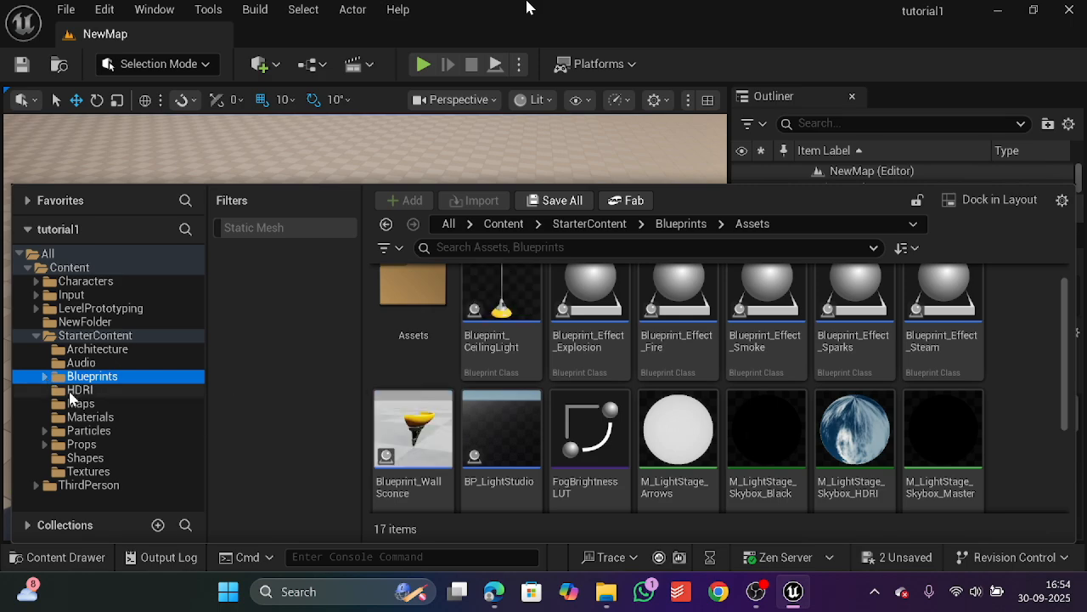
left_click(71, 391)
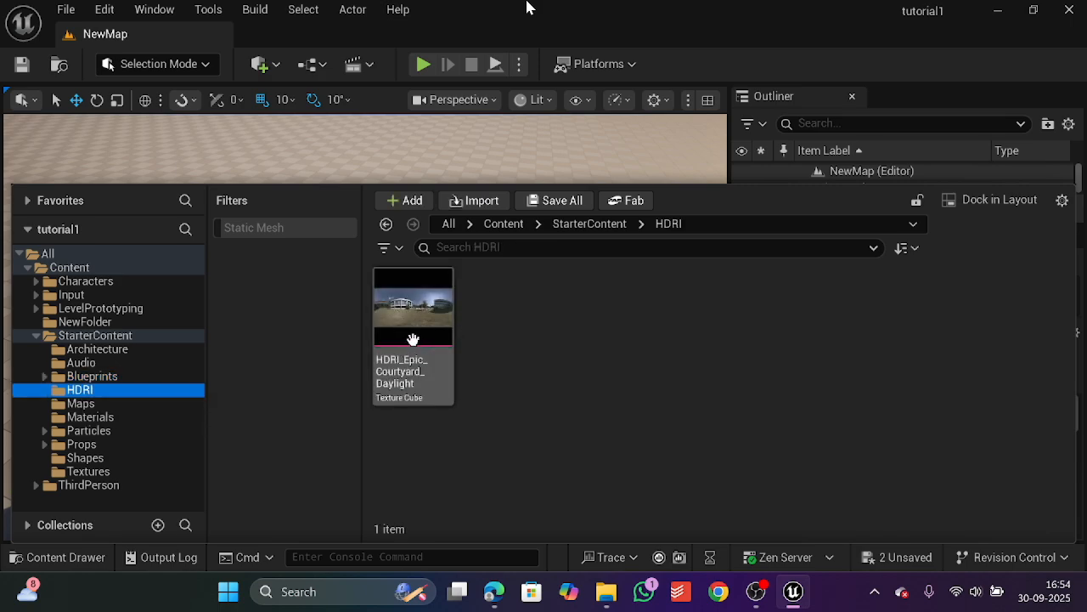
mouse_move(415, 333)
left_click(82, 406)
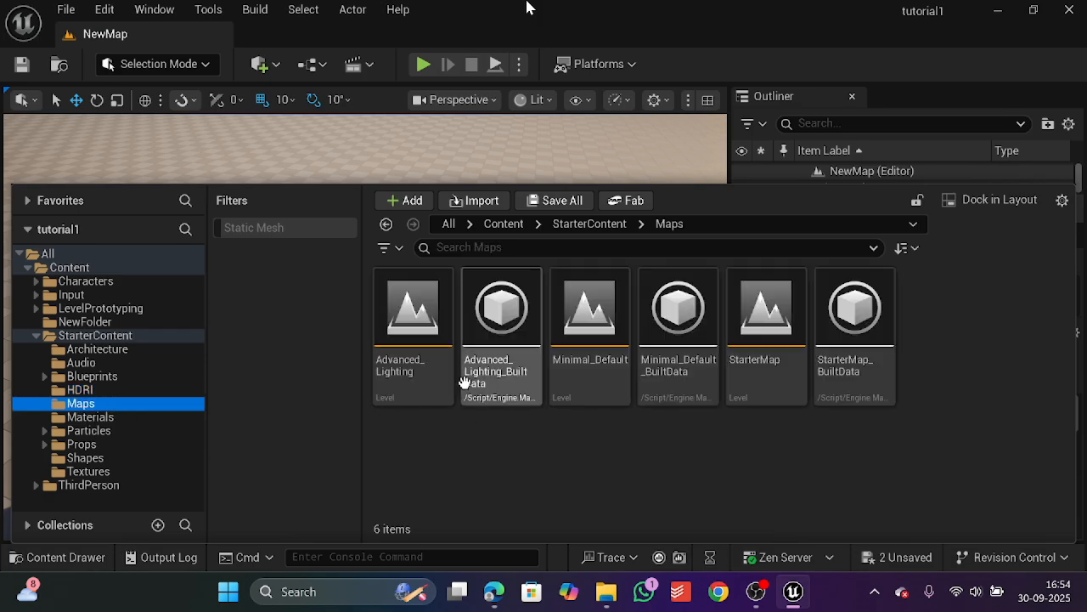
mouse_move(623, 360)
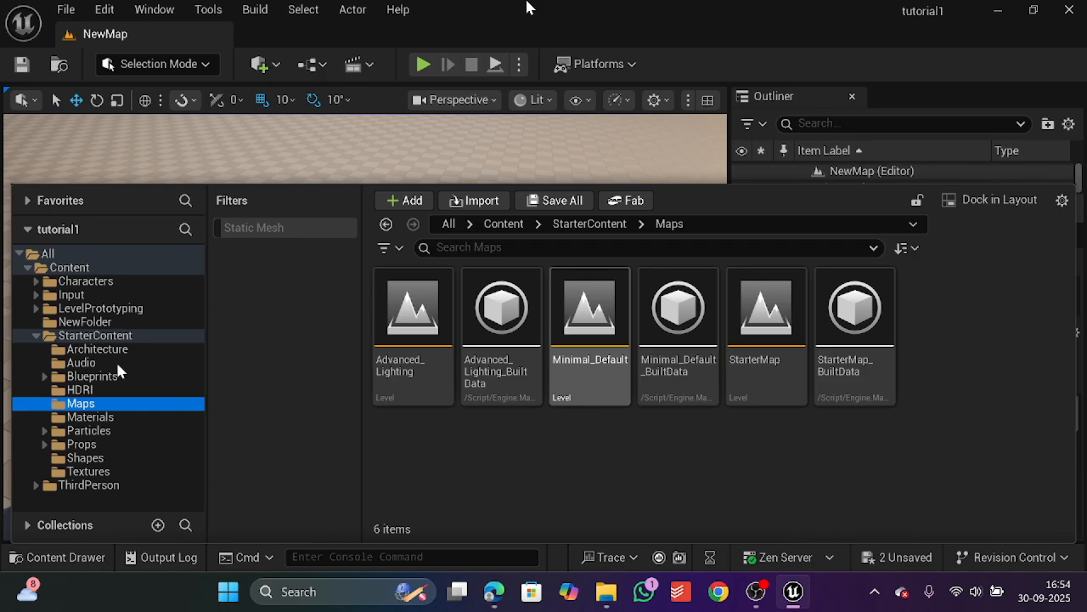
Place a Wall_Door_400x300 mesh from the StarterContent Architecture folder in the level, behind the plain wall
left_click(114, 353)
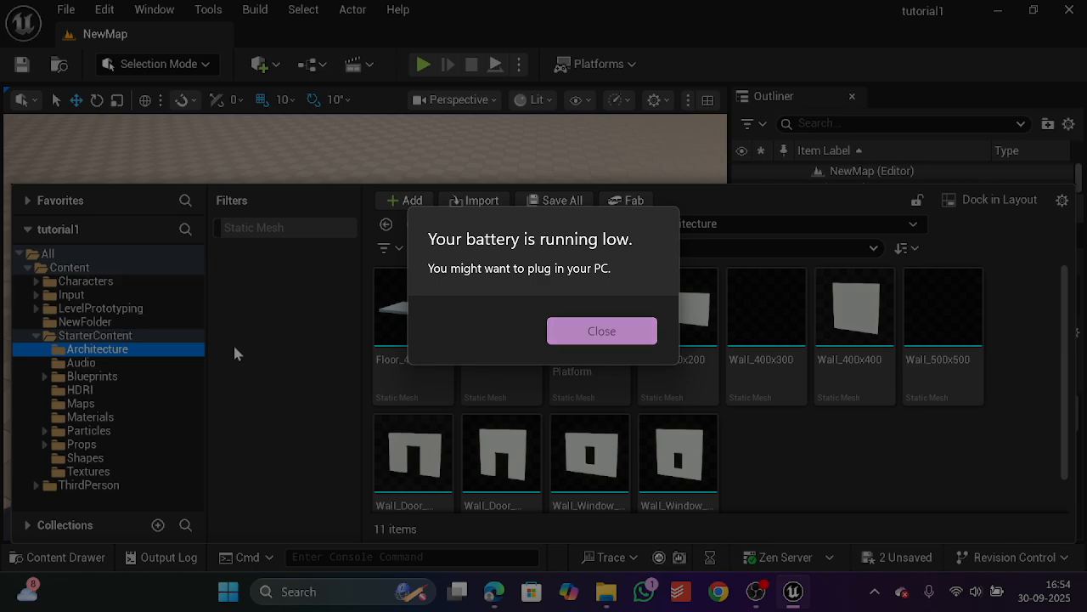
left_click(601, 331)
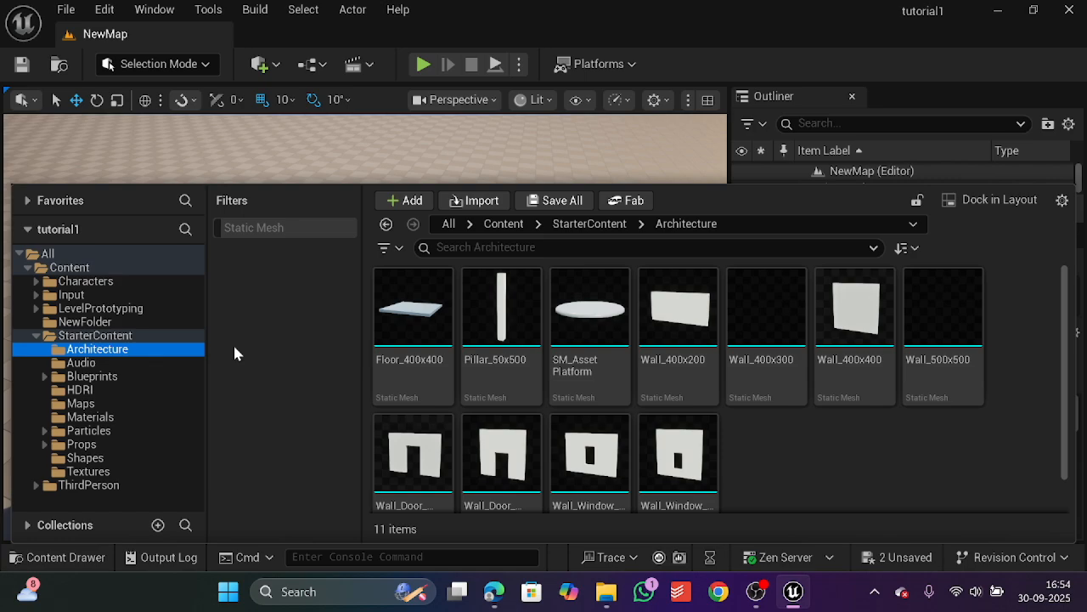
mouse_move(387, 345)
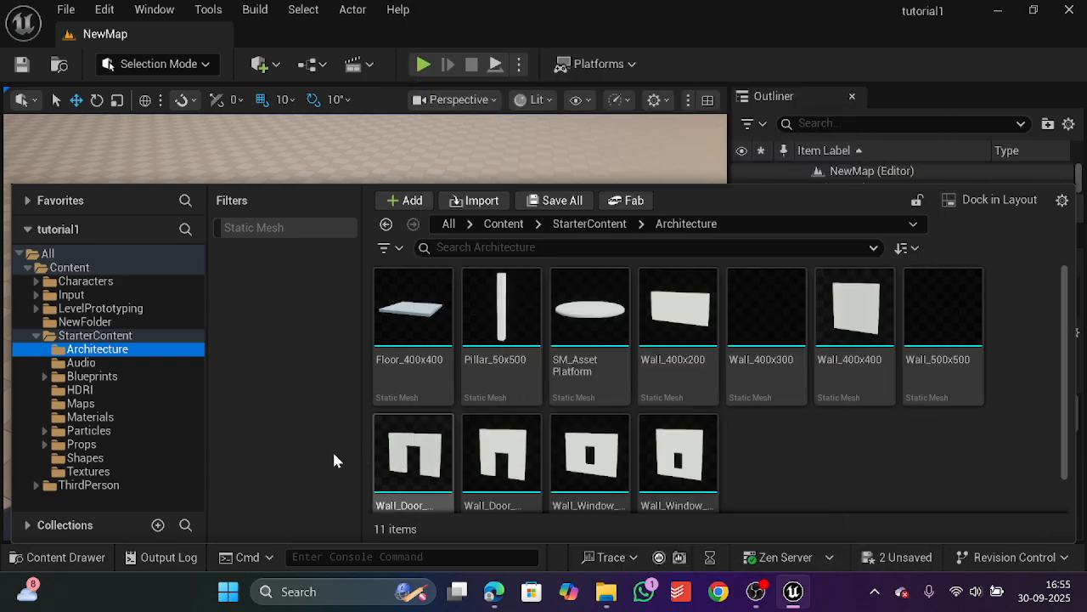
left_click(407, 444)
left_click_drag(407, 443, 493, 294)
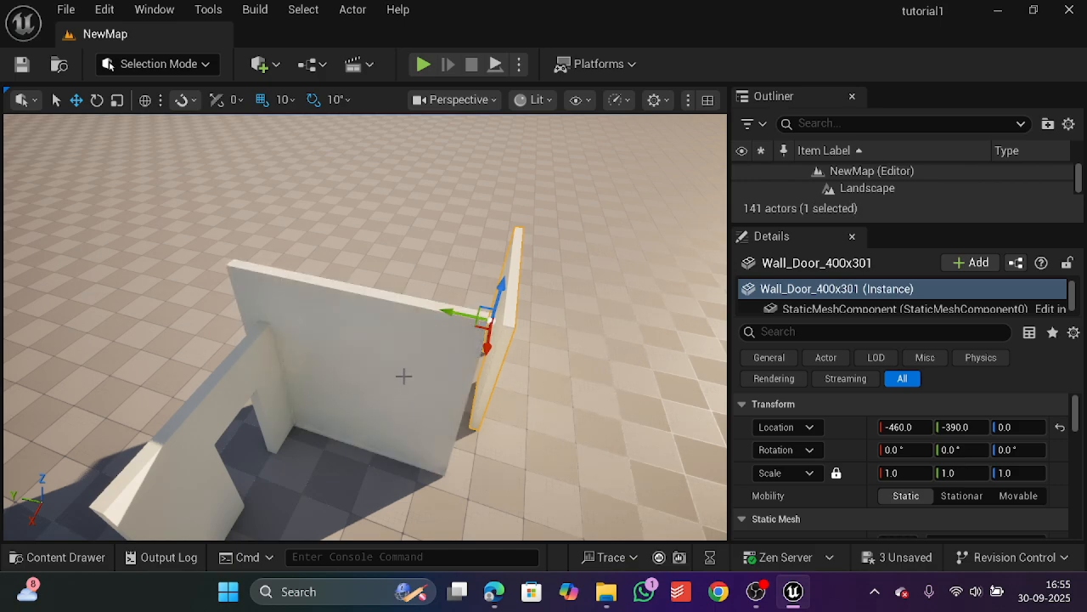
Duplicate the Wall_400x400 and move the copy to X 390, Y -390 as a parallel wall at the other end of the original door wall
left_click(404, 375)
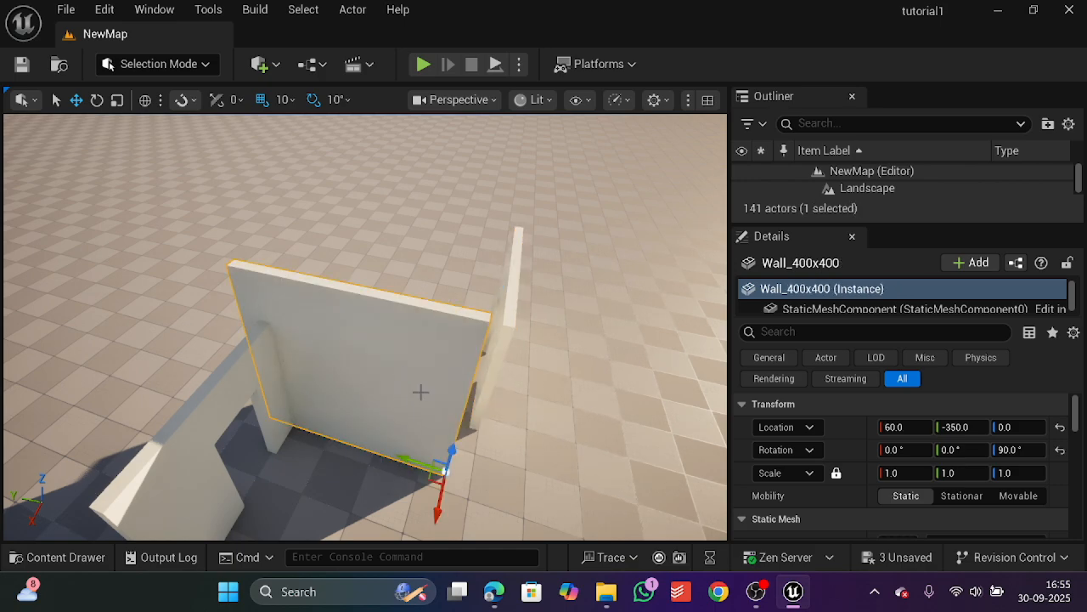
left_click_drag(419, 463, 437, 476)
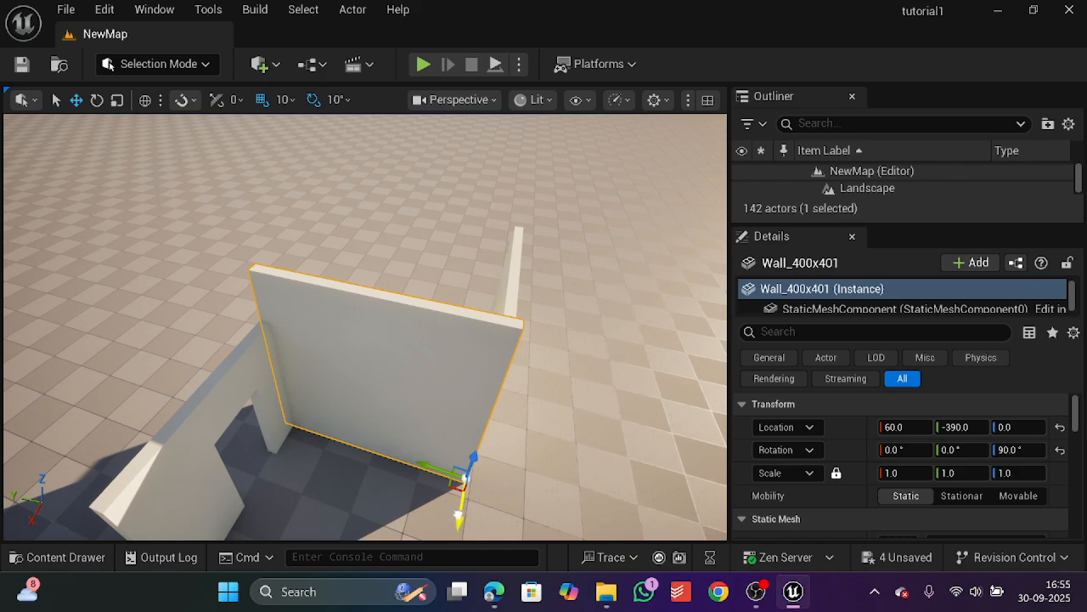
left_click_drag(460, 519, 458, 526)
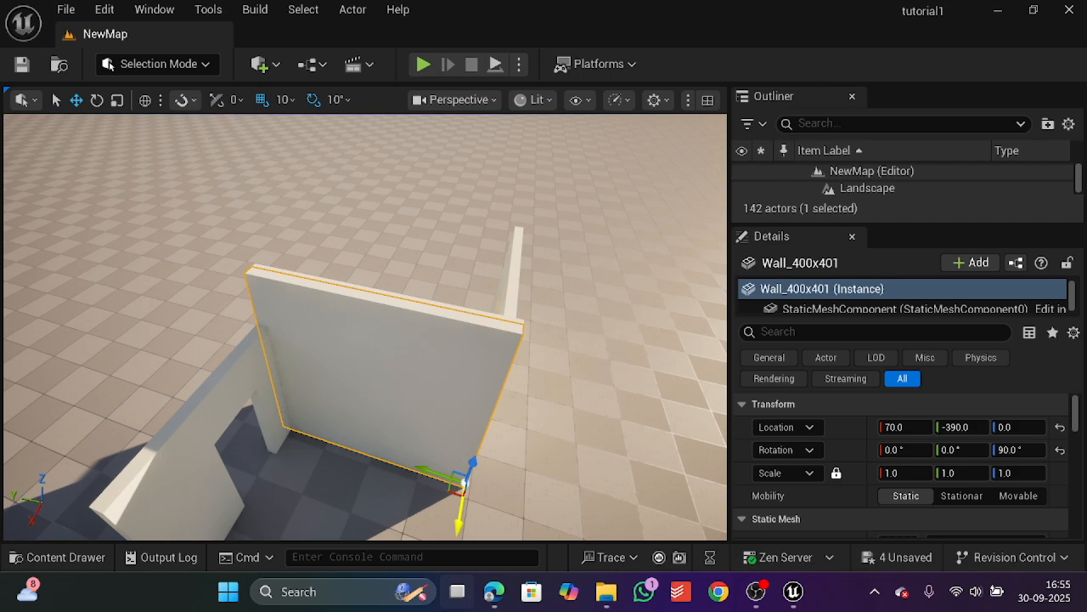
right_click_drag(366, 327, 225, 322)
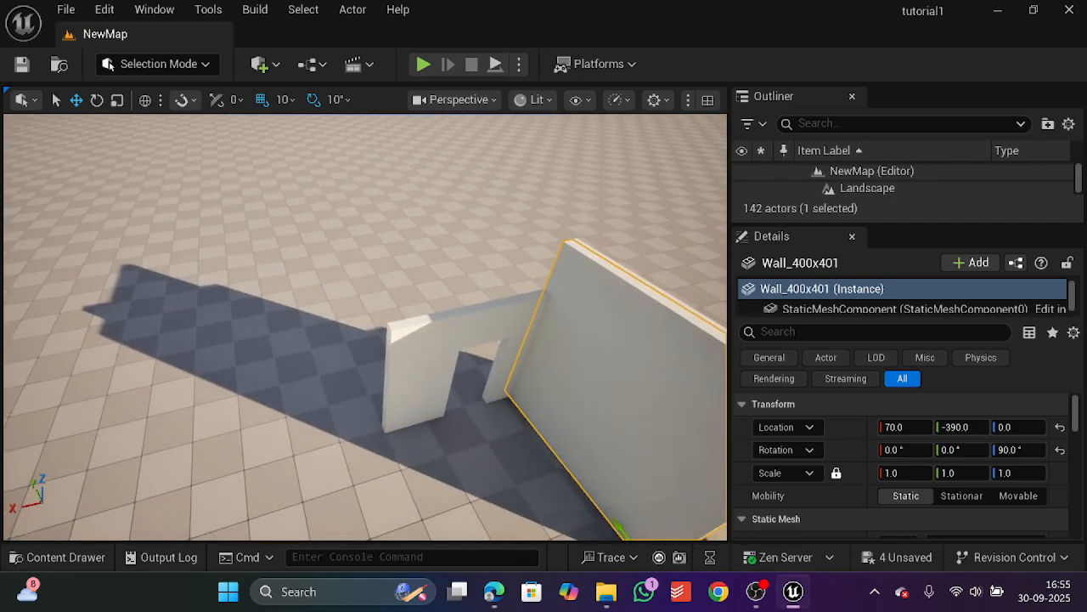
key("d")
right_click_drag(277, 481, 233, 491)
key("a")
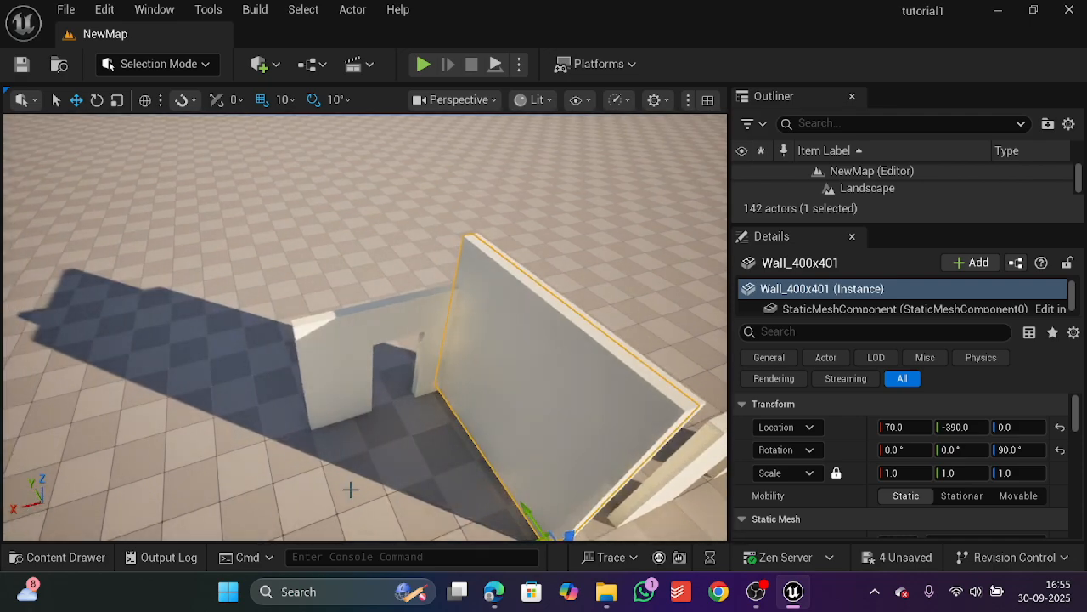
scroll(491, 525, "down", 5)
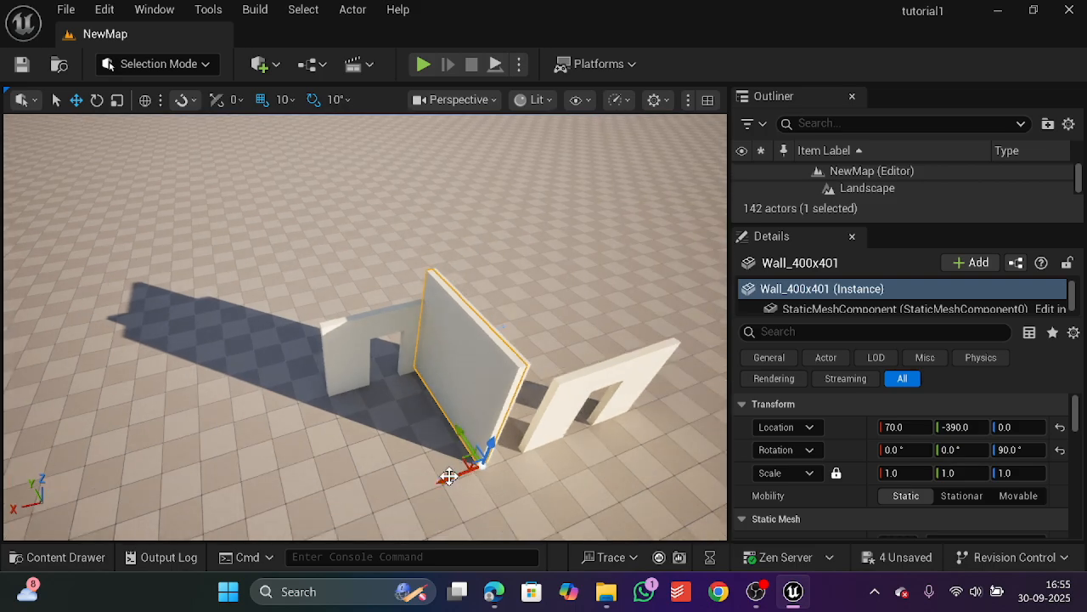
left_click_drag(448, 477, 291, 533)
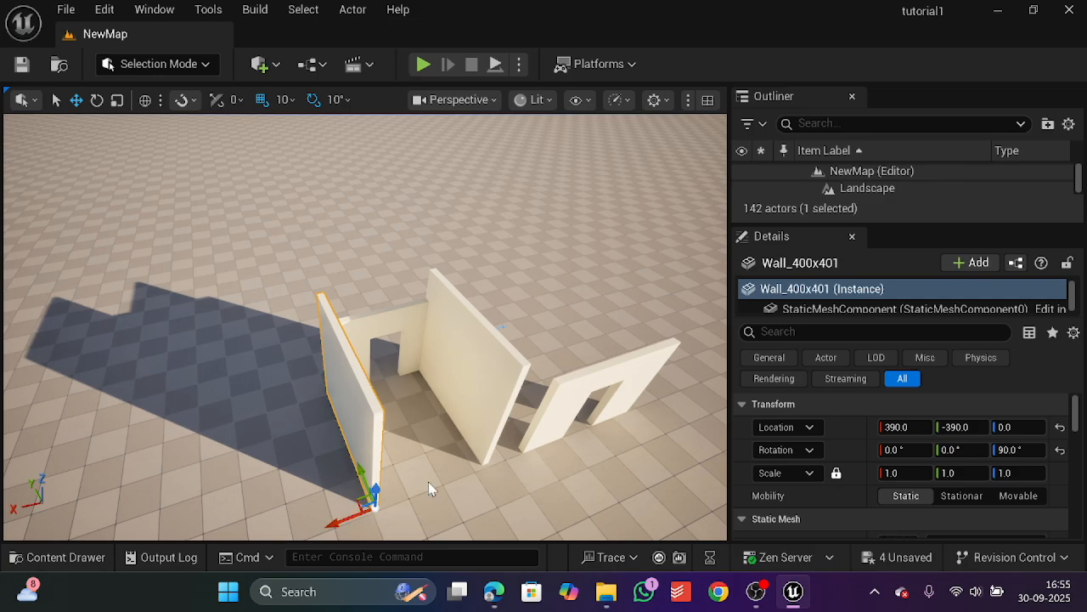
Raise the door wall between the two plain walls to Z 40, unlock its proportional scaling and set its scale to 1
left_click(373, 326)
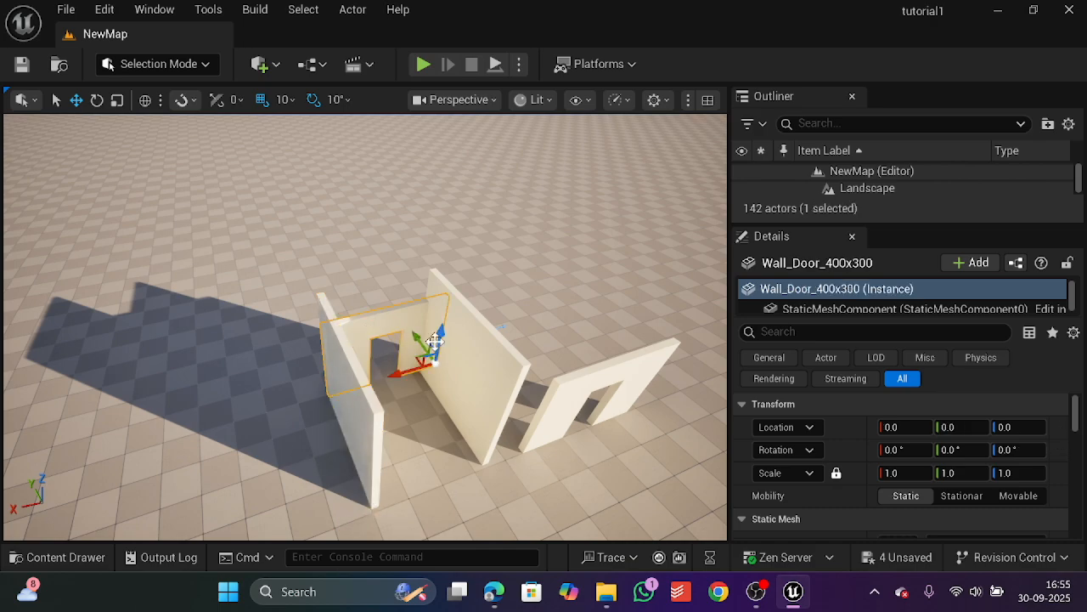
mouse_move(439, 328)
left_mouse_down()
mouse_move(443, 302)
mouse_move(441, 320)
left_mouse_up()
left_click(956, 473)
type("2")
key("Return")
left_click(838, 473)
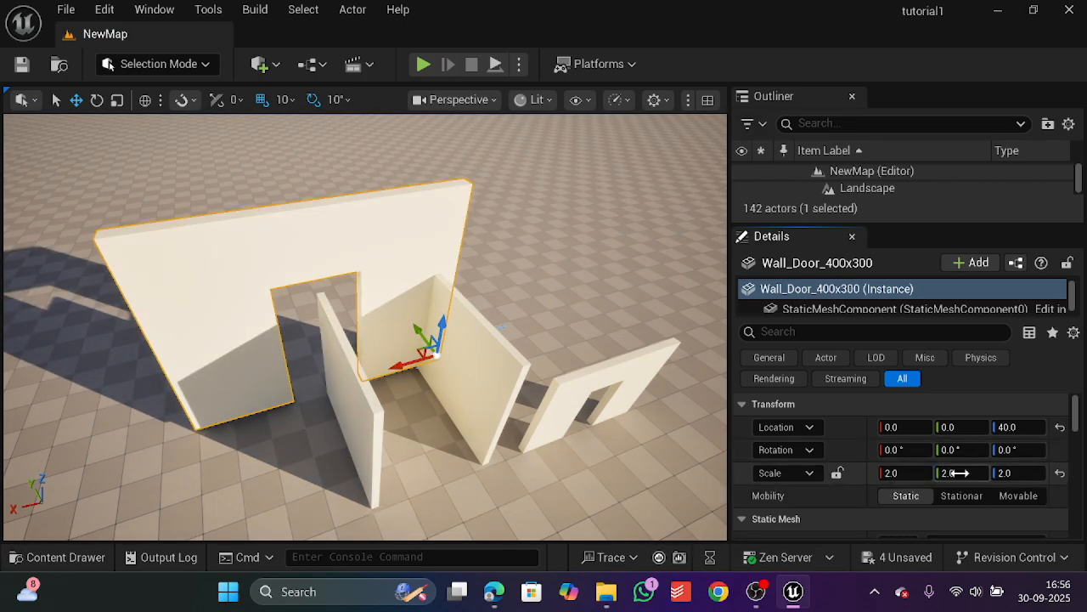
type("1")
key("Return")
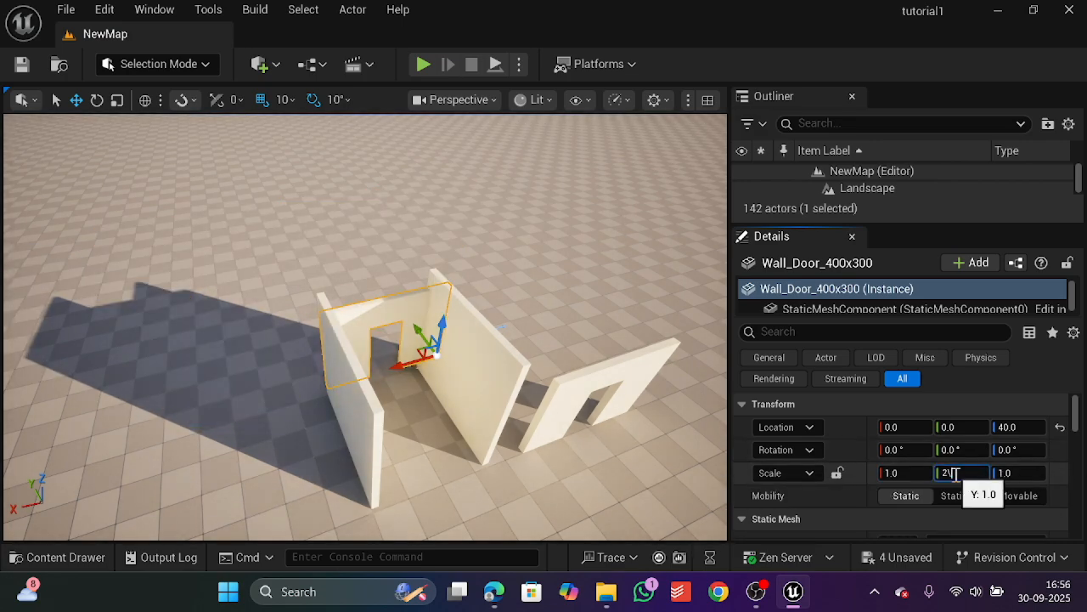
Scale the door wall between the plain walls to 2 in Y and 1.5 in Z, and lower it to Z -80
left_click(1006, 474)
type("2")
key("Return")
type("15")
key("Return")
type("1.5")
key("Return")
left_click_drag(442, 326, 482, 446)
Delete the loose door wall and duplicate the scaled one to X 0, Y -360, Z -80, closing the open side of the room
left_click(563, 402)
key("Delete")
left_click(414, 357)
key("ctrl+d")
right_click_drag(564, 421, 542, 452)
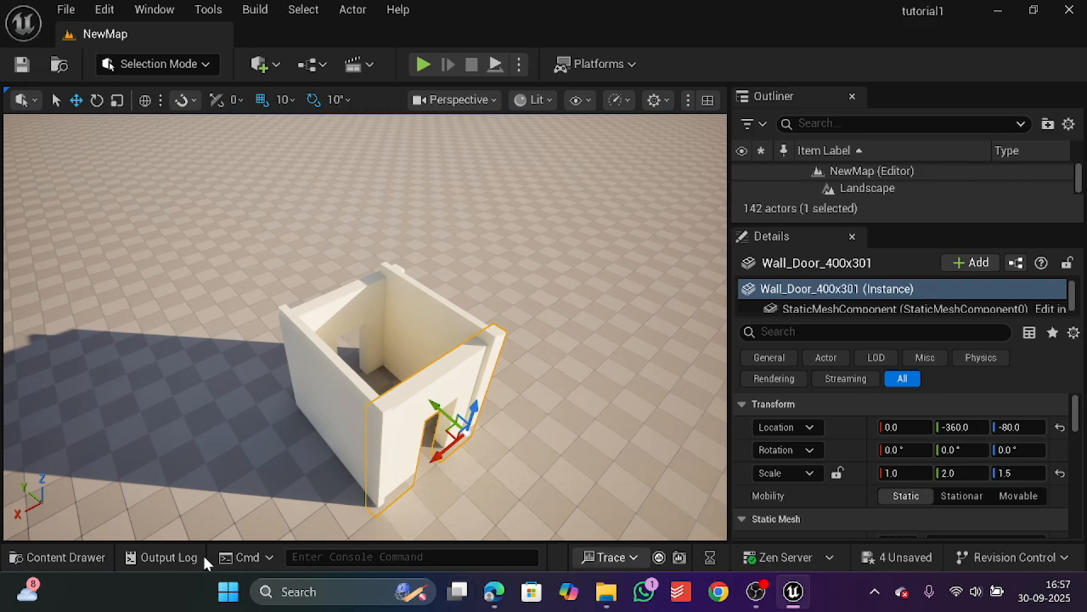
Apply the StarterContent material M_Brick_Cut_Stone to the front door wall of the room
left_click(63, 556)
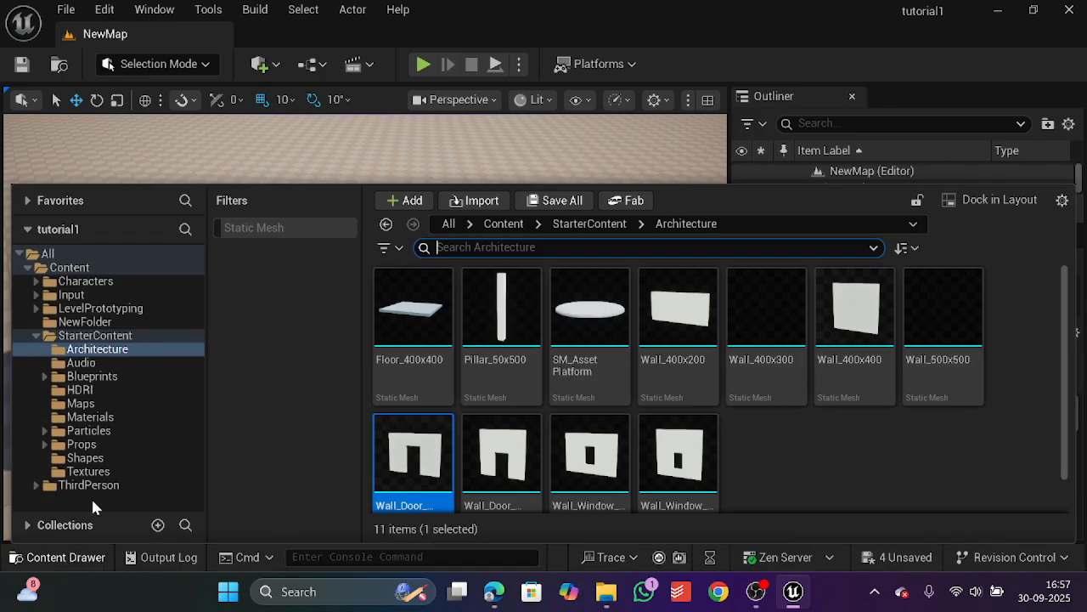
left_click(101, 418)
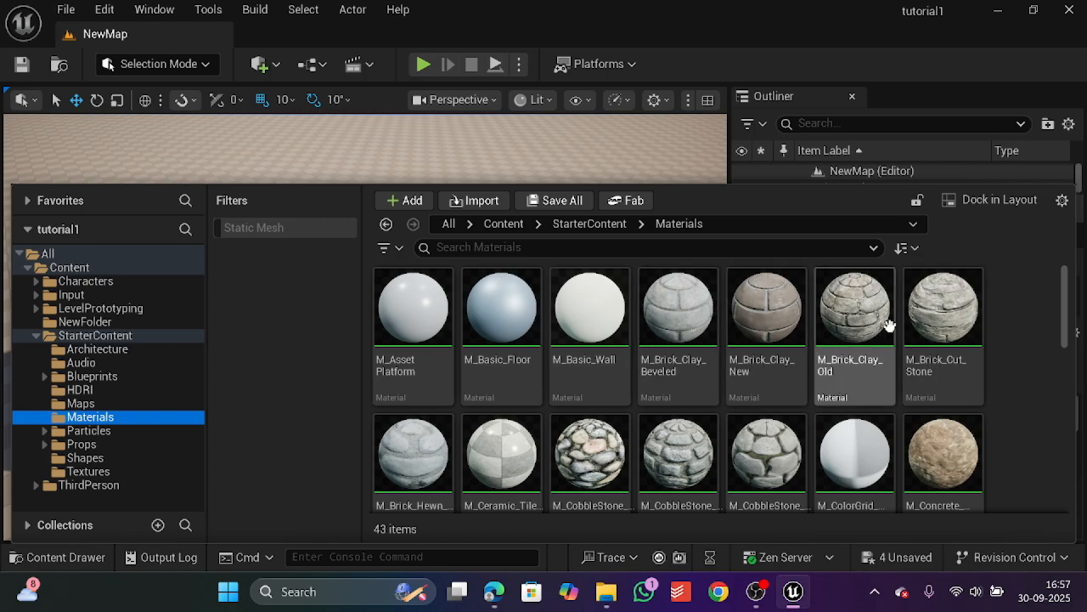
left_click(937, 331)
left_click_drag(938, 332, 408, 404)
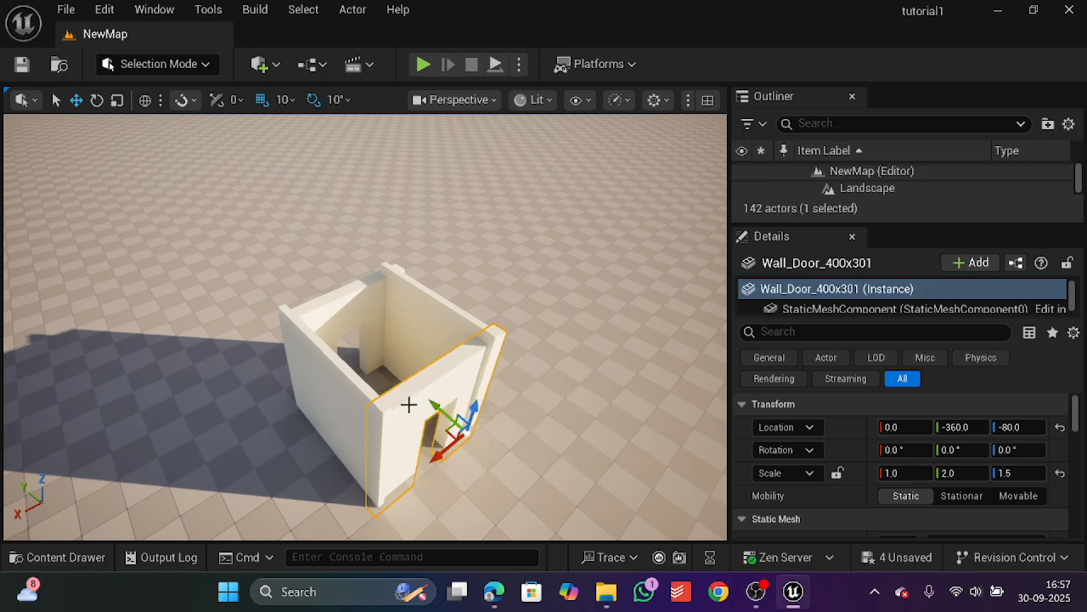
mouse_move(408, 404)
right_mouse_down()
mouse_move(276, 398)
mouse_move(420, 410)
right_mouse_up()
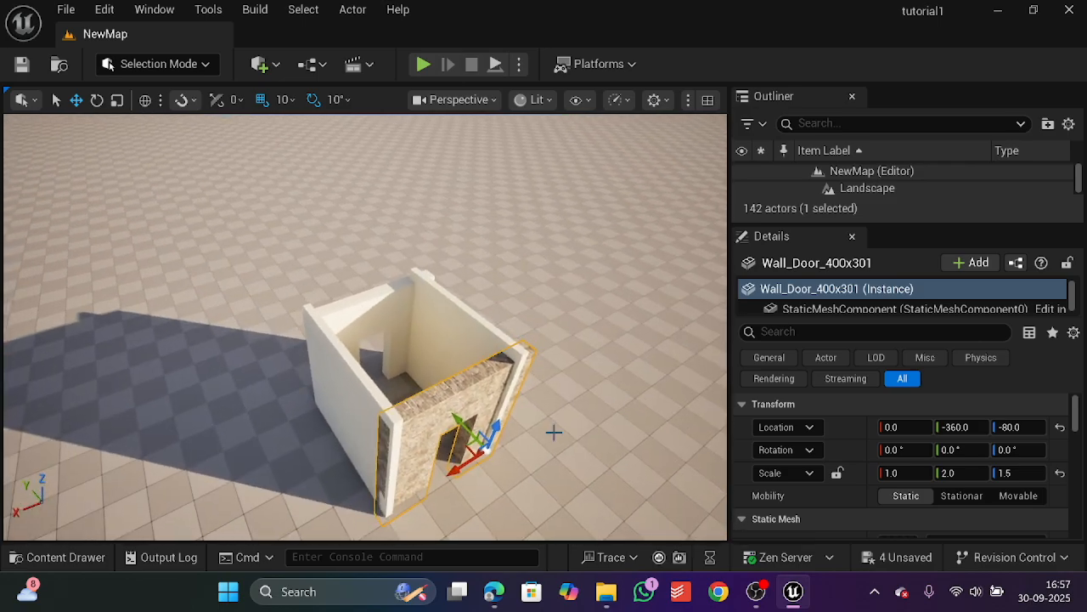
Check the asset information of the M_Brick_Cut_Stone material
left_click(61, 557)
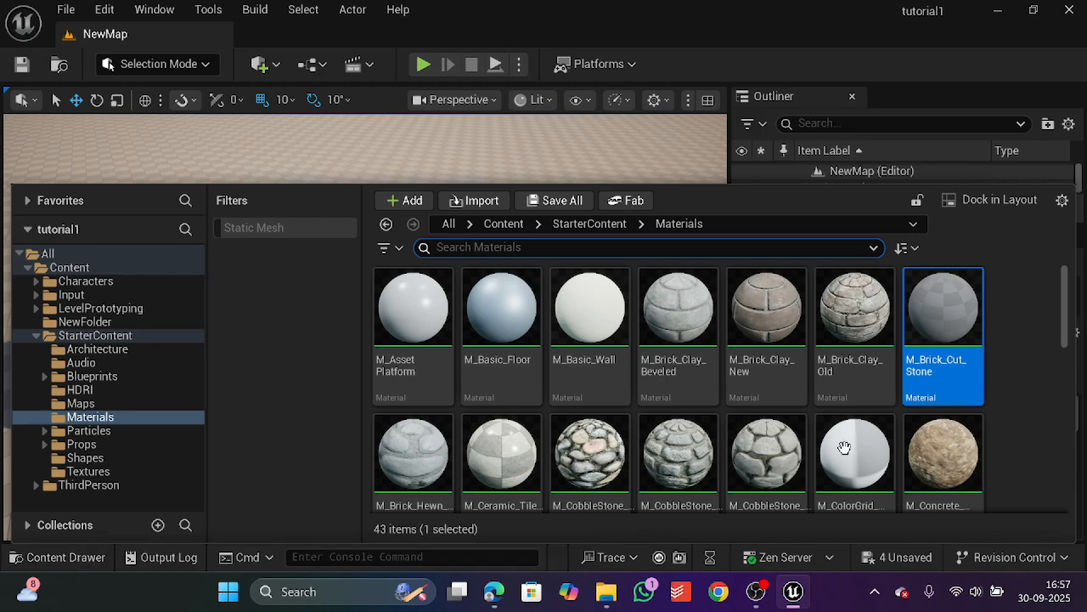
mouse_move(944, 327)
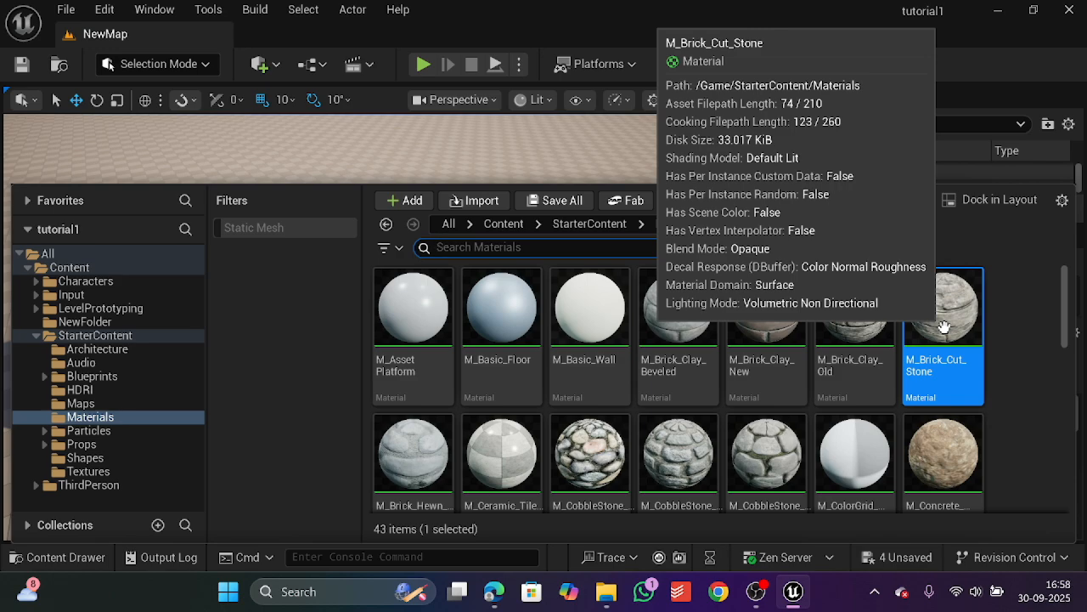
left_click(485, 151)
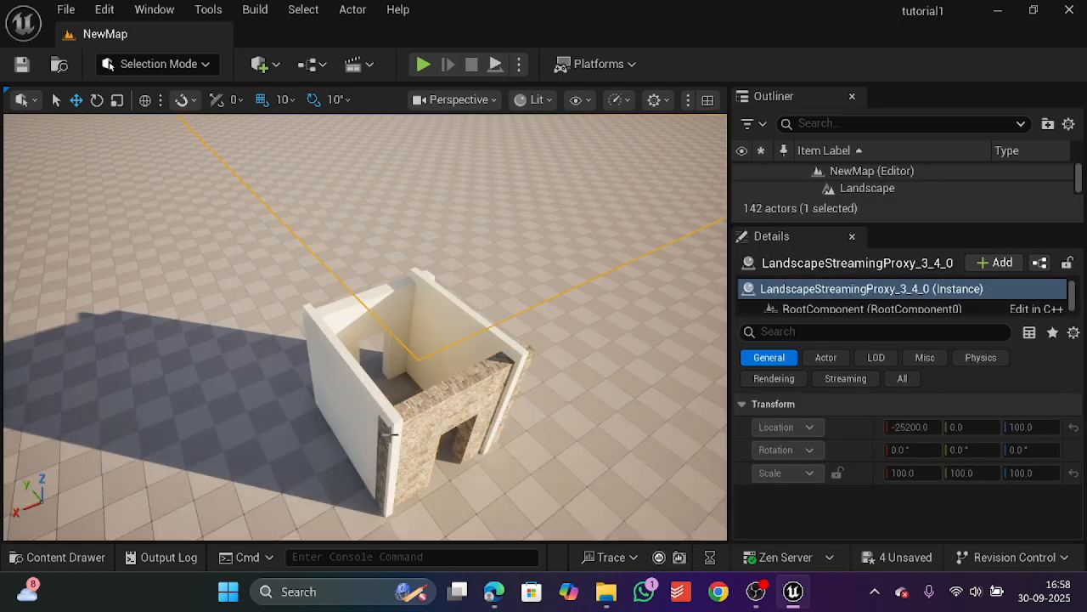
Shift the far plain wall slightly along X against the door walls and raise the front door wall to Z -52
left_click(389, 433)
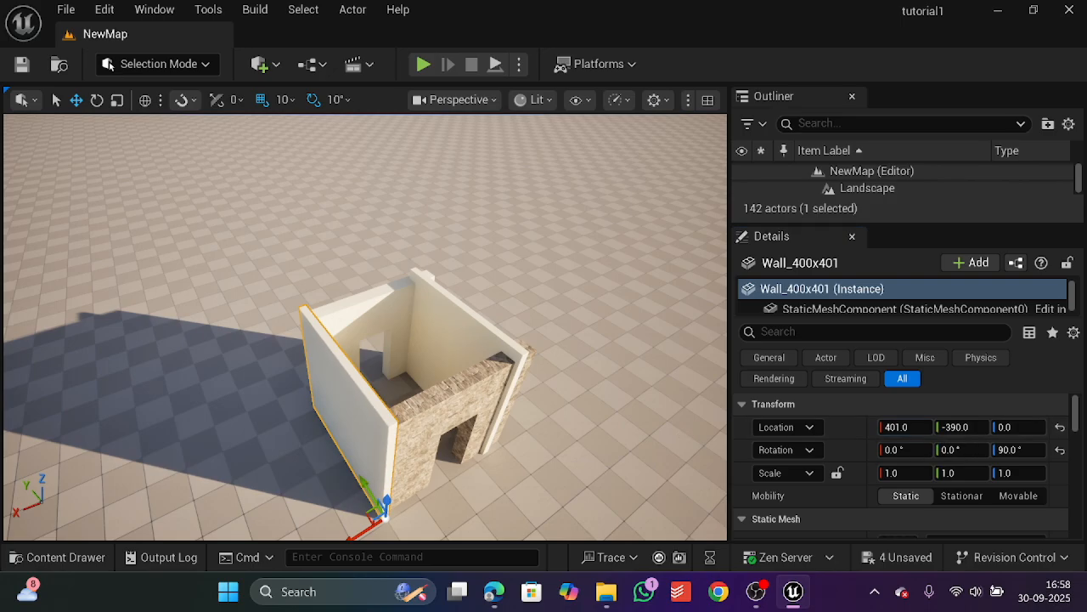
left_click(499, 337)
left_click_drag(906, 427, 892, 427)
left_click(463, 391)
left_click_drag(1003, 427, 1032, 427)
Apply M_CobbleStone_Pebble to a plain wall and M_Concrete_Grime to the rear door wall
left_click(365, 319)
left_click(66, 559)
left_click_drag(589, 457, 472, 334)
left_click(71, 560)
left_click(80, 561)
left_click_drag(941, 455, 374, 297)
Play the level and walk the character through the textured room, ending the play session afterward
left_click(423, 66)
left_click(383, 297)
key("w")
key("w")
key("w")
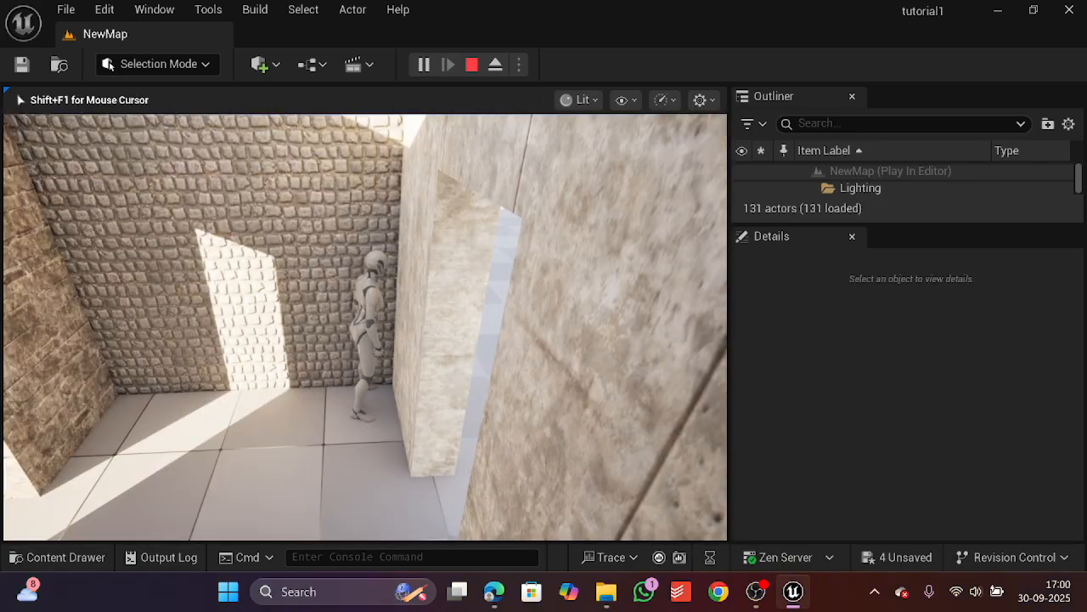
key("Escape")
right_click_drag(507, 289, 663, 289)
key("q")
left_click(158, 65)
left_click(103, 278)
left_click(271, 66)
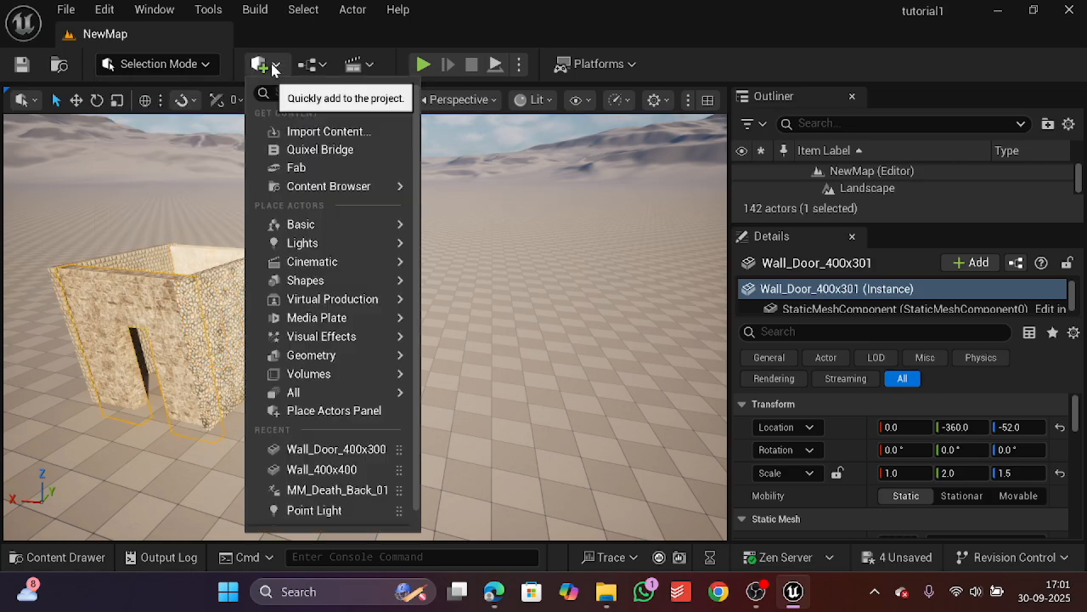
left_click(112, 9)
left_click(241, 295)
left_click(103, 298)
left_click(26, 100)
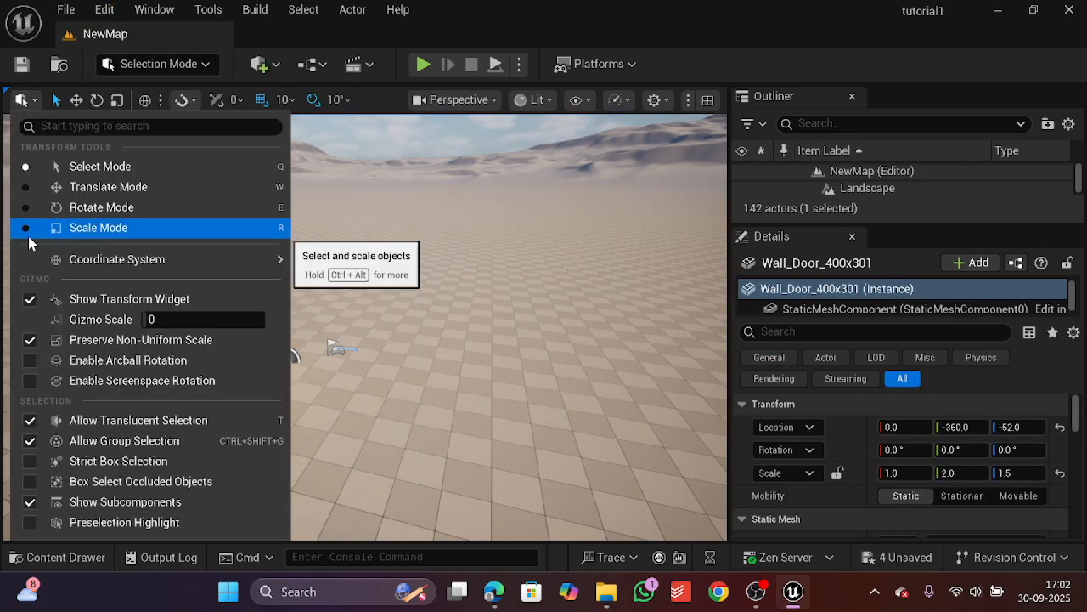
left_click(348, 297)
left_click(53, 557)
left_click(52, 557)
Set the Landscape Material of the two landscape tiles beside the room to M_Brick_Clay_Old
left_click(316, 408)
left_click(902, 378)
scroll(885, 446, "down", 15)
left_click(964, 446)
left_click(734, 516)
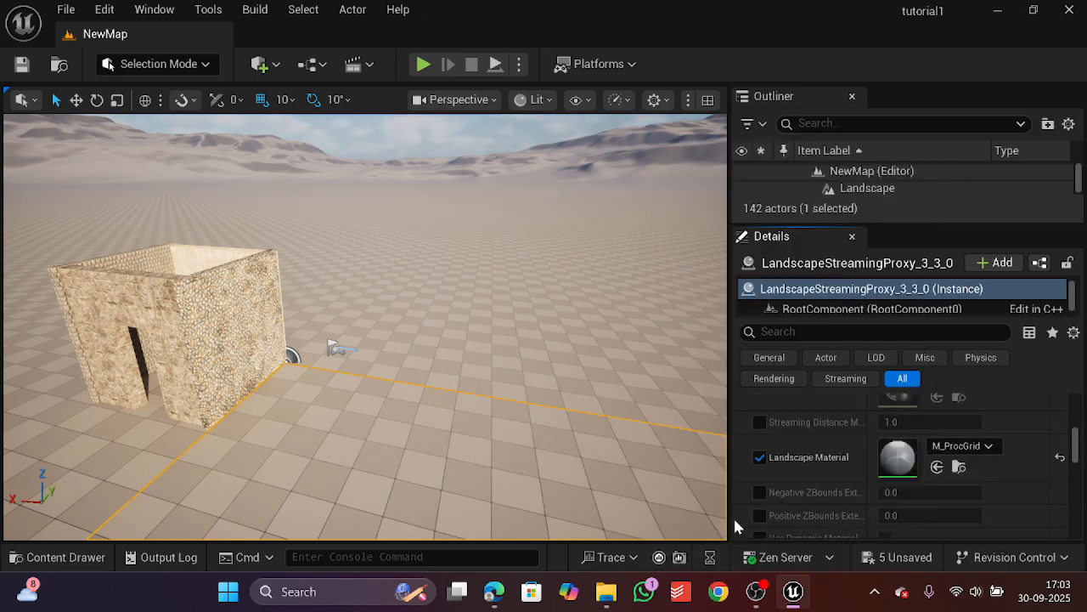
left_click(516, 367)
left_click(760, 457)
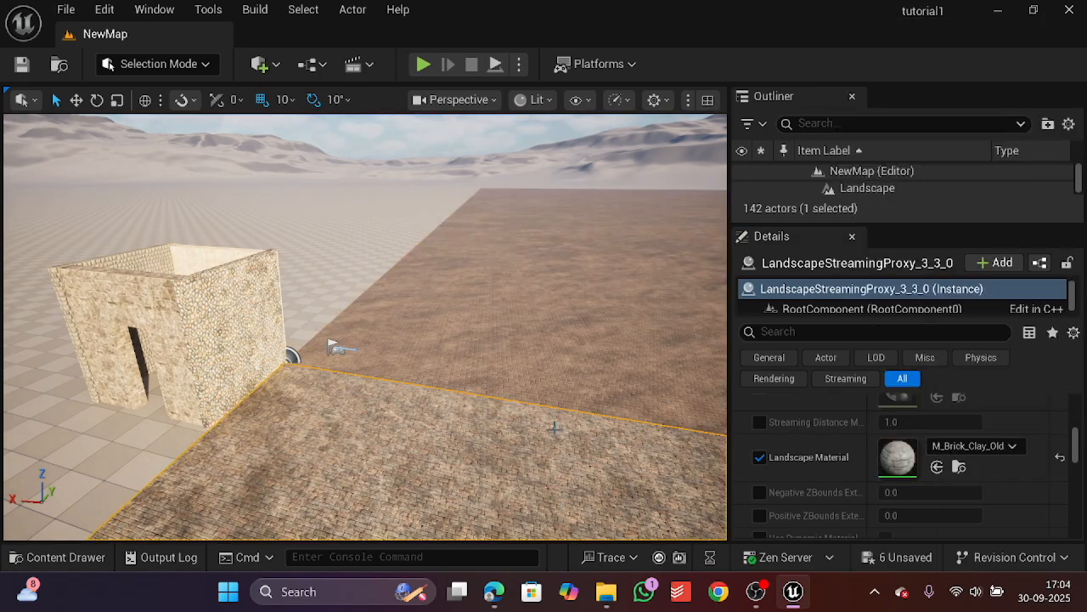
scroll(977, 444, "up", 5)
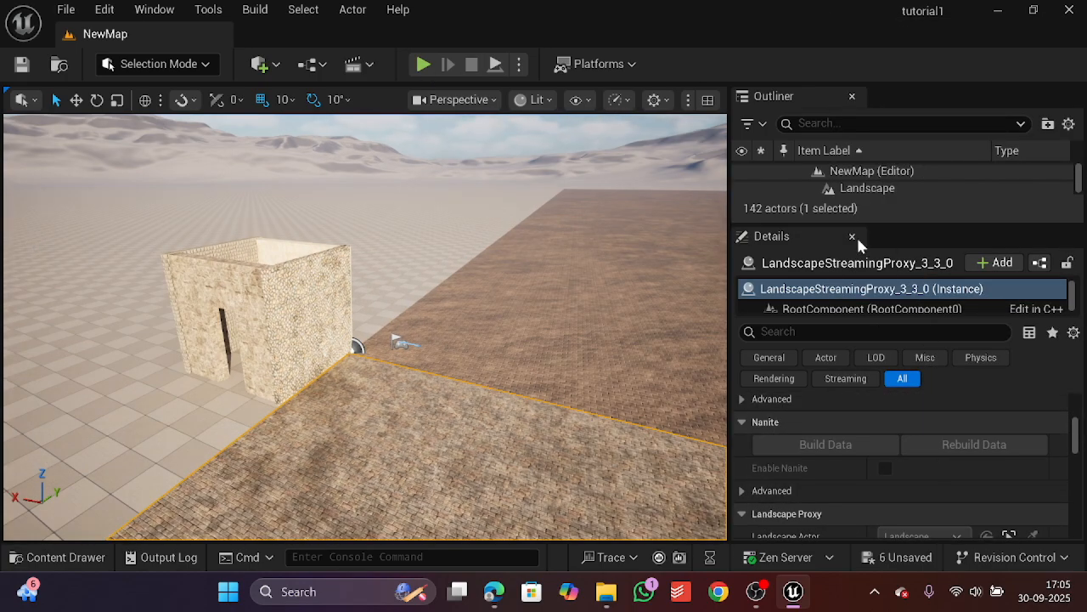
Hide the object details to enlarge the actor list and duplicate the room's walls as two further four-wall rooms
left_click(852, 236)
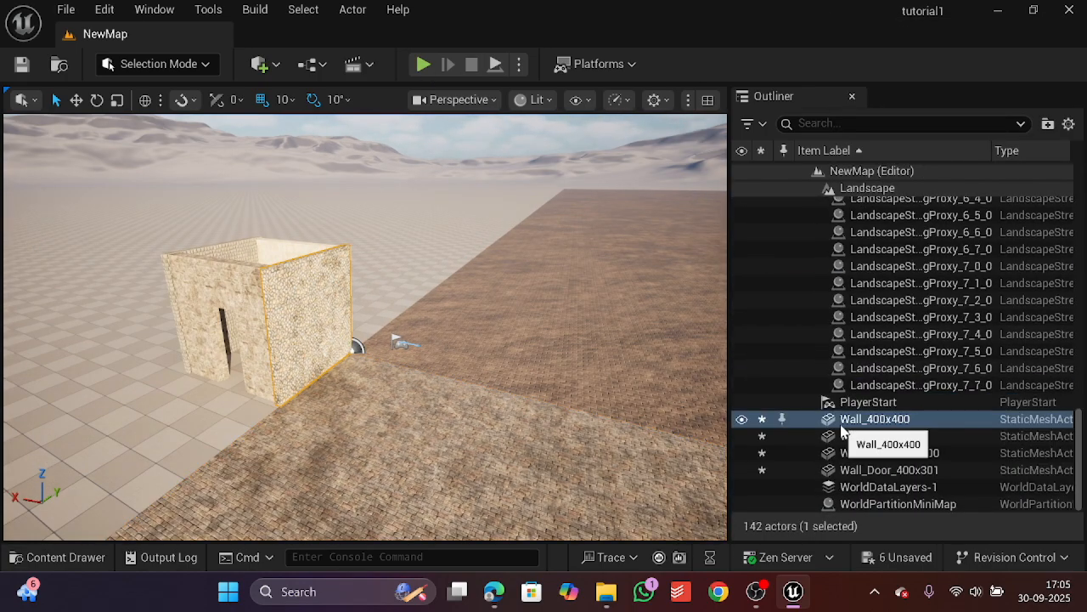
left_click(875, 419)
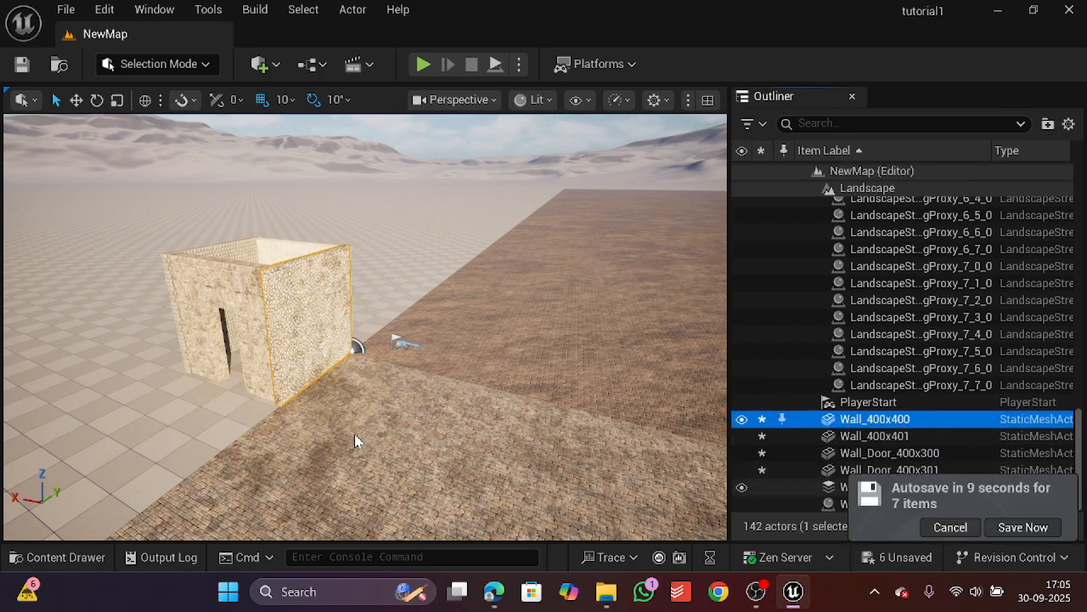
left_click(355, 433)
left_click(303, 10)
left_click(339, 60)
left_click(304, 9)
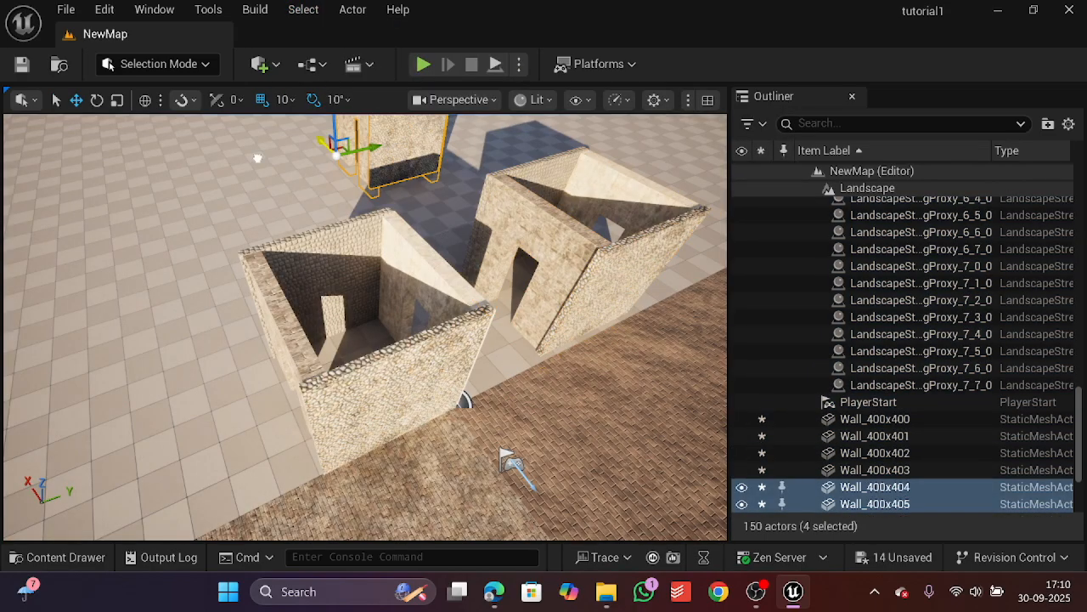
Restore the object details, rotate the two duplicated plain walls to about -90° in Z and place them across the large room's open end
left_click(154, 10)
left_click(454, 122)
left_click(1018, 403)
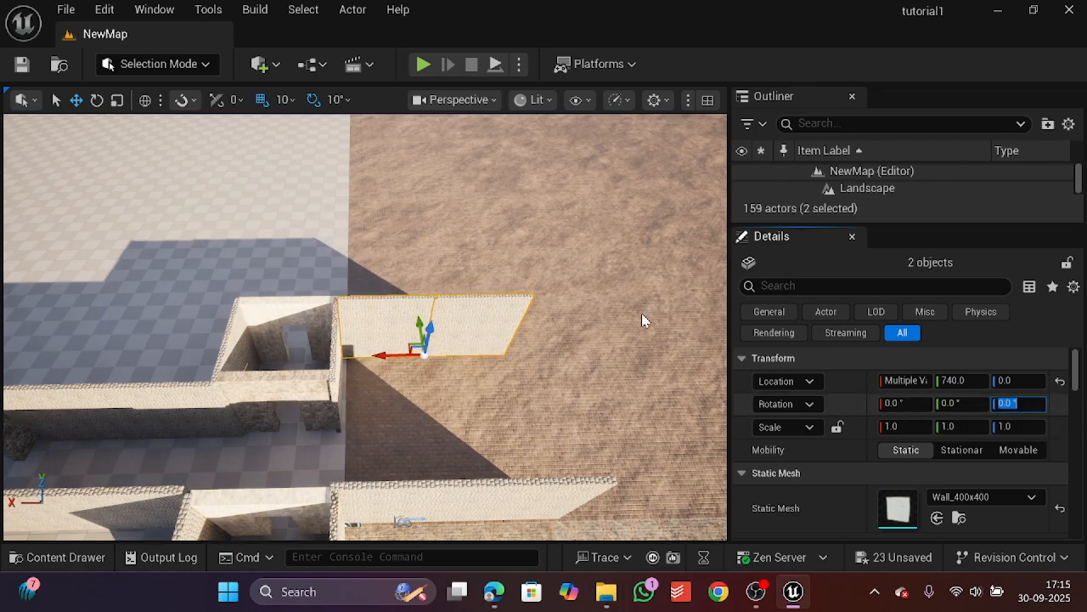
left_click_drag(442, 374, 399, 424)
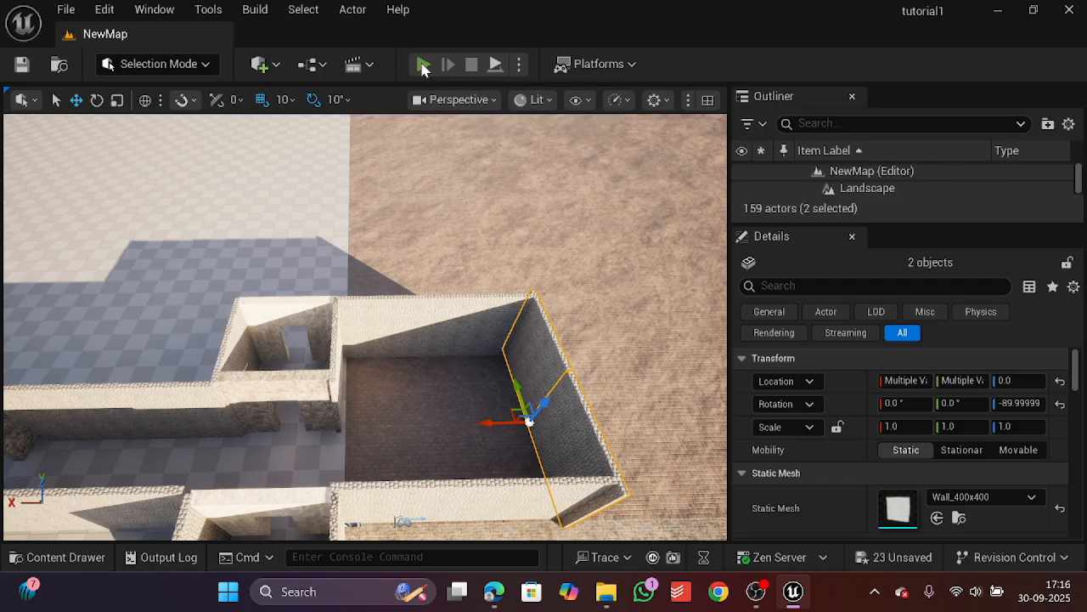
Play the level and walk the character around the building and through its doorways
left_click(423, 65)
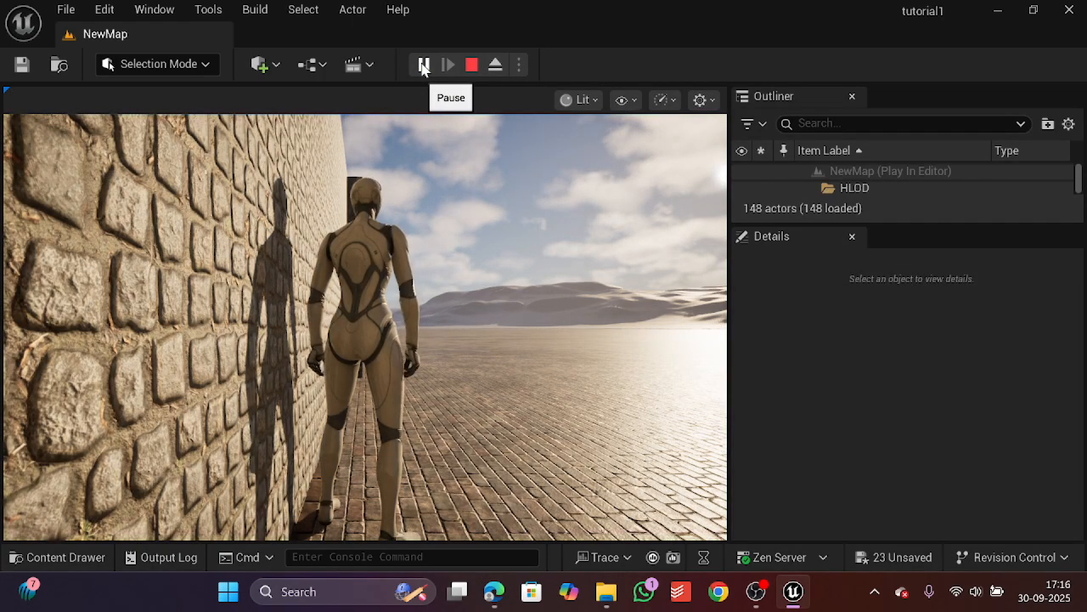
left_click(426, 255)
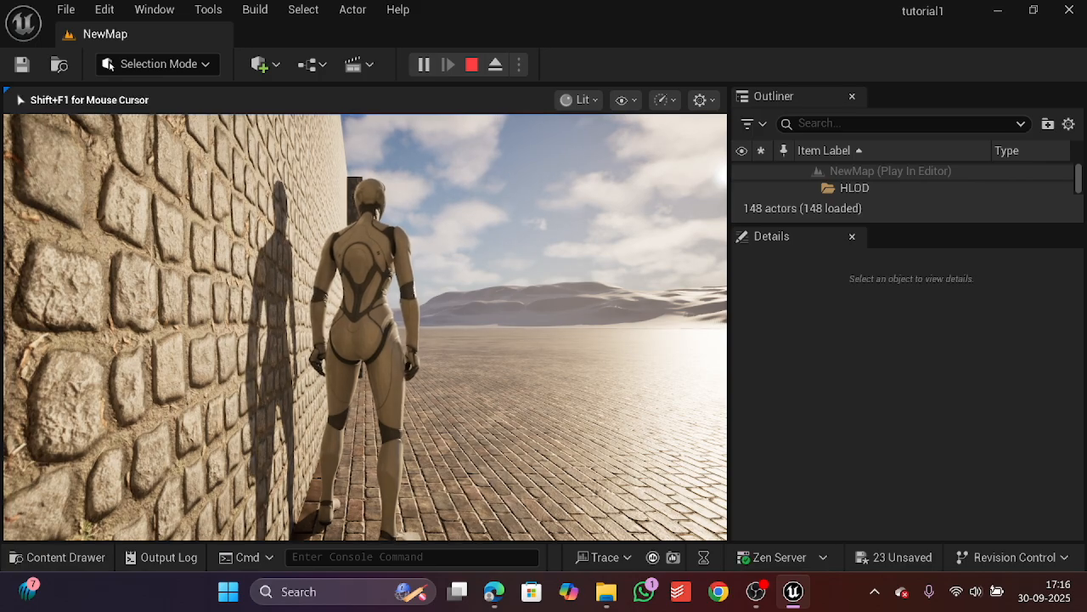
key("w")
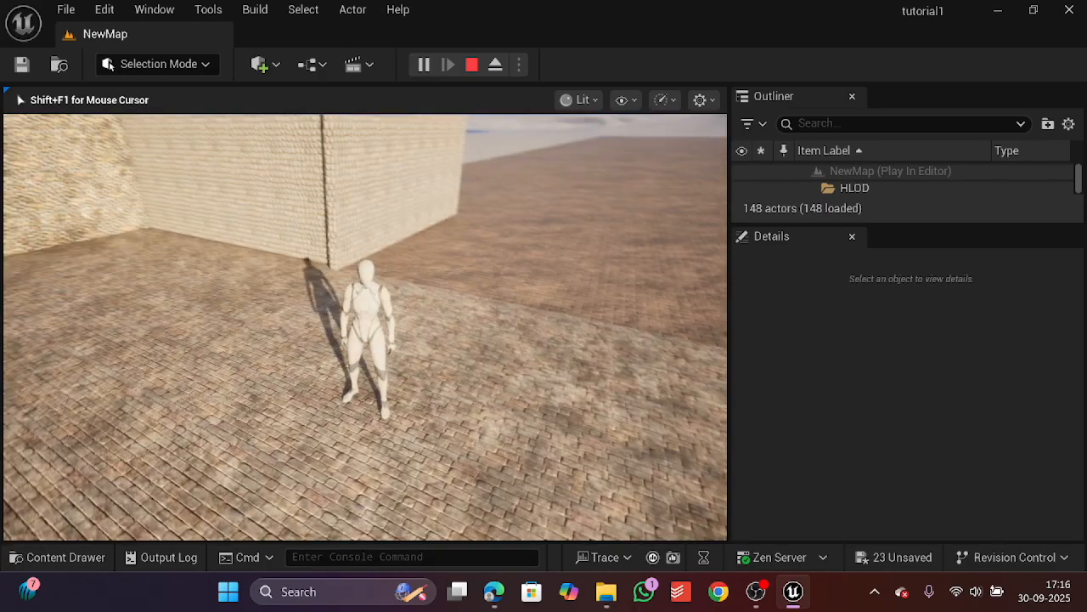
key("w")
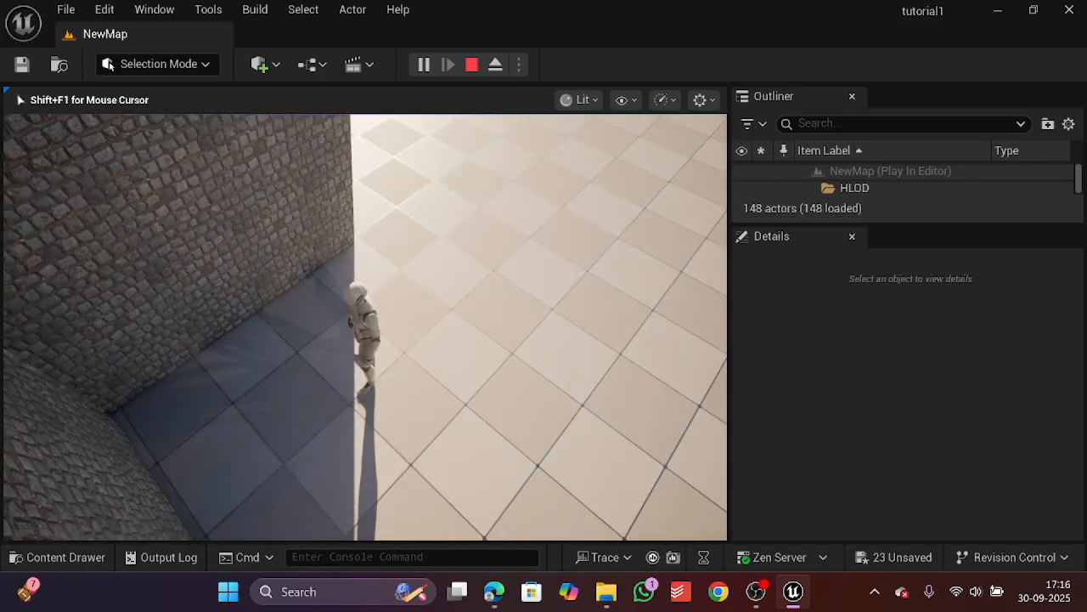
key("w")
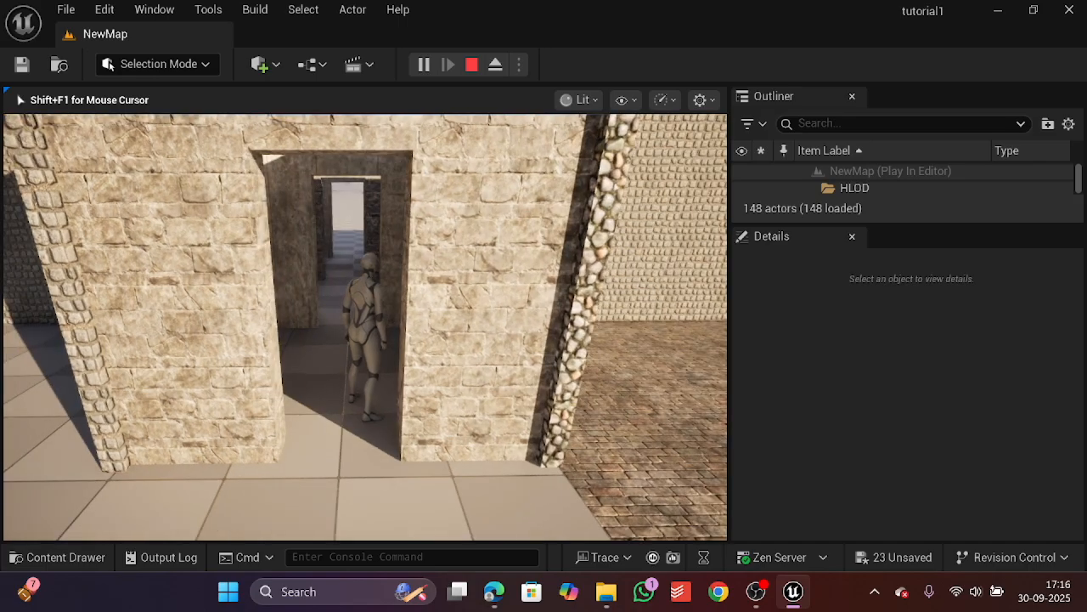
key("w")
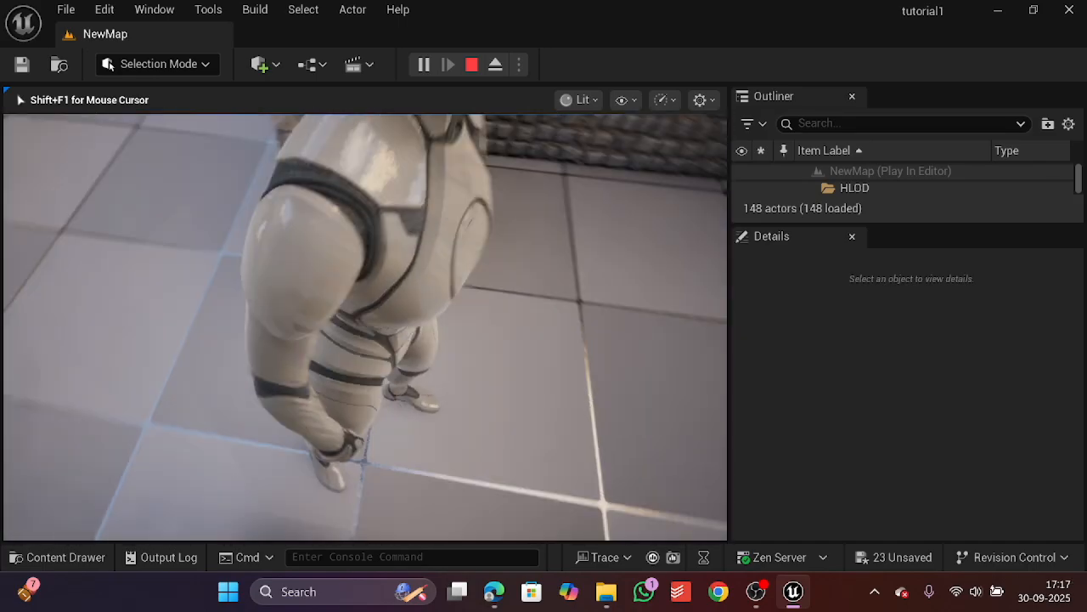
key("w")
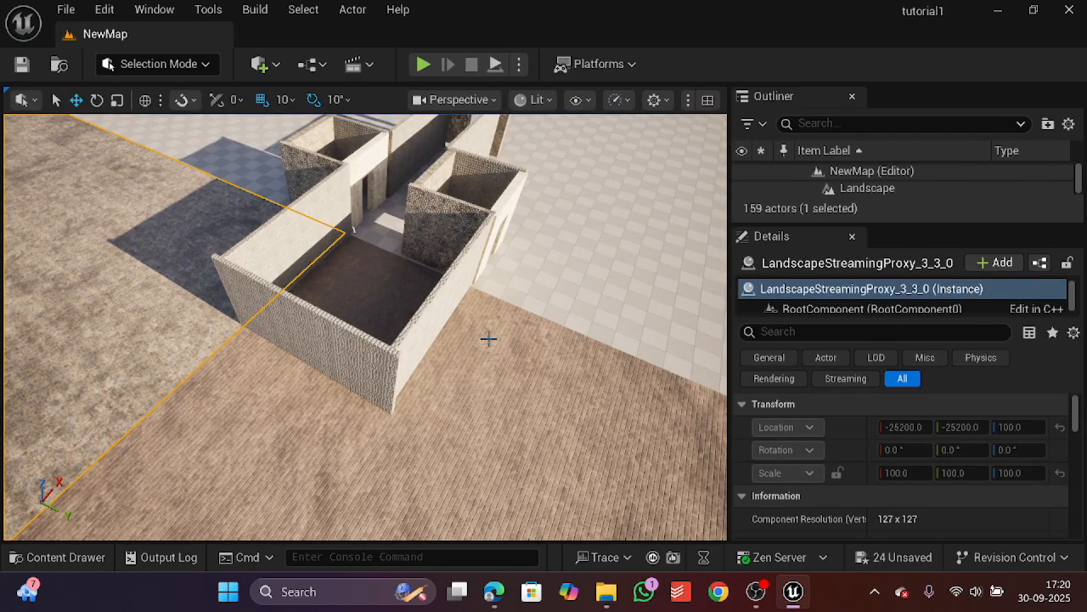
Place the StarterContent particle effect P_Explosion on the large room's floor at X -260, Y 370, Z 0
left_click(75, 557)
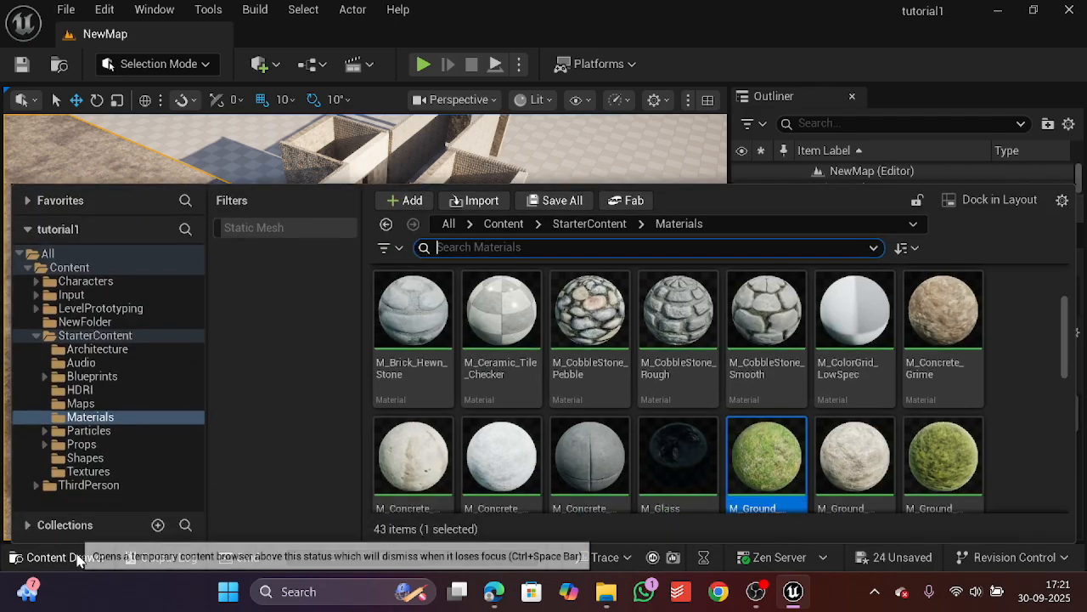
left_click(89, 433)
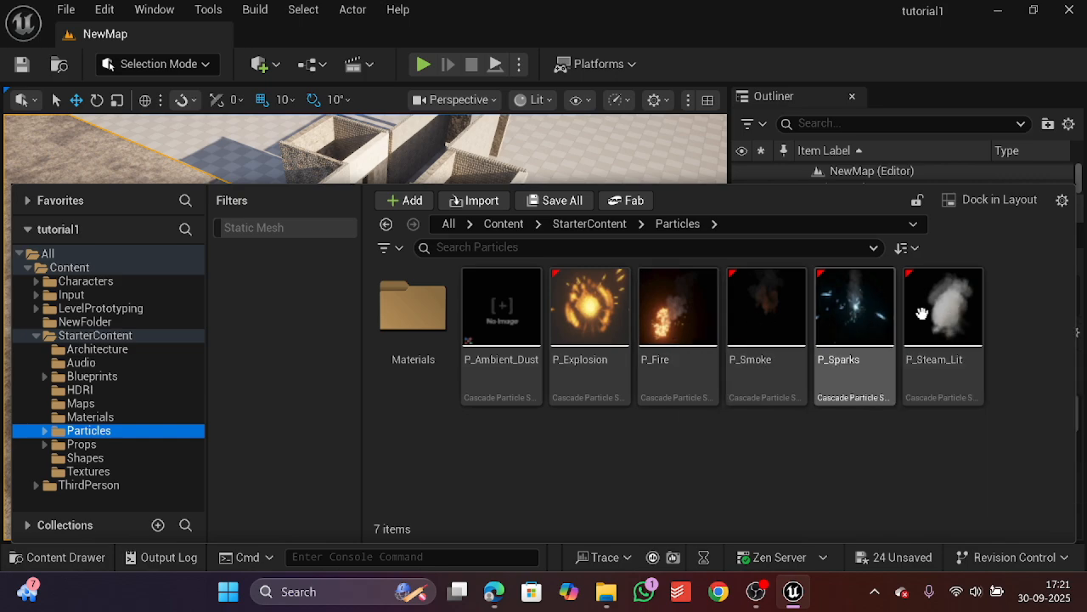
left_click_drag(580, 319, 401, 212)
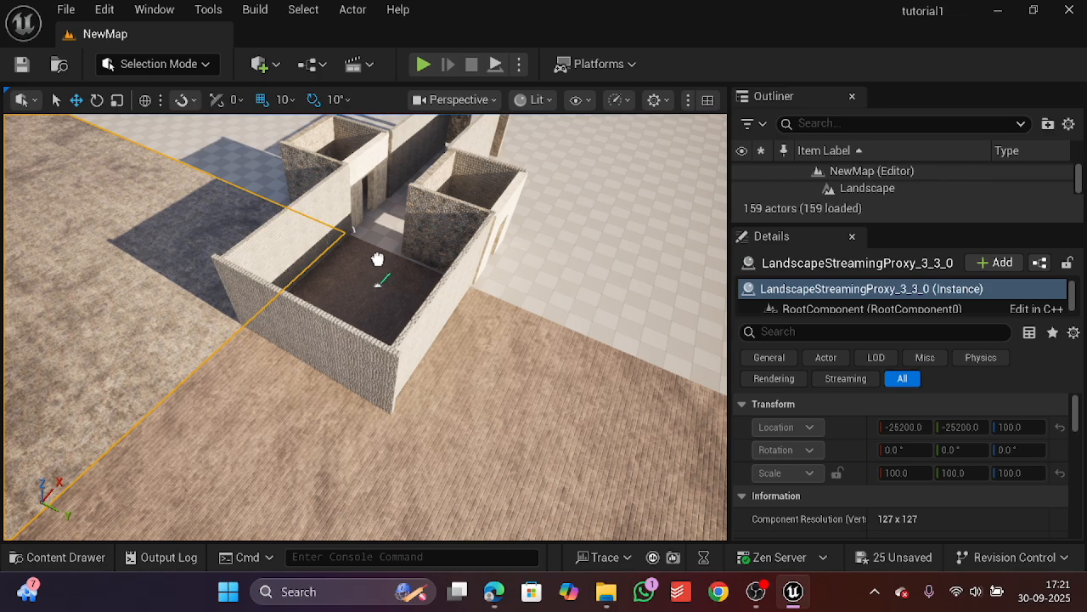
left_click_drag(377, 258, 378, 259)
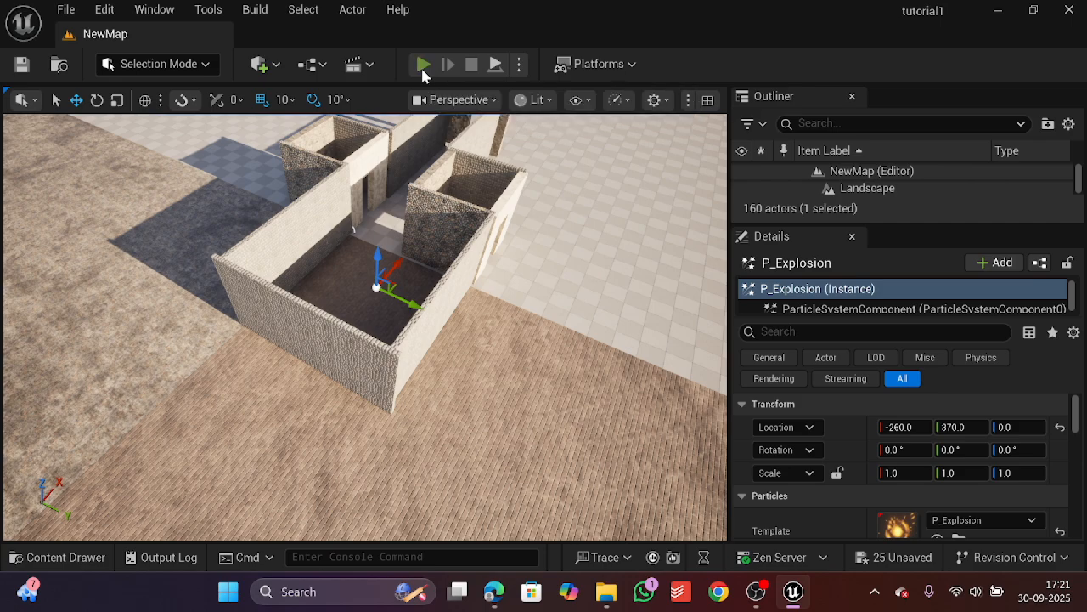
Play the level to test the explosion effect, run the character along the outer wall and end the play session
left_click(423, 66)
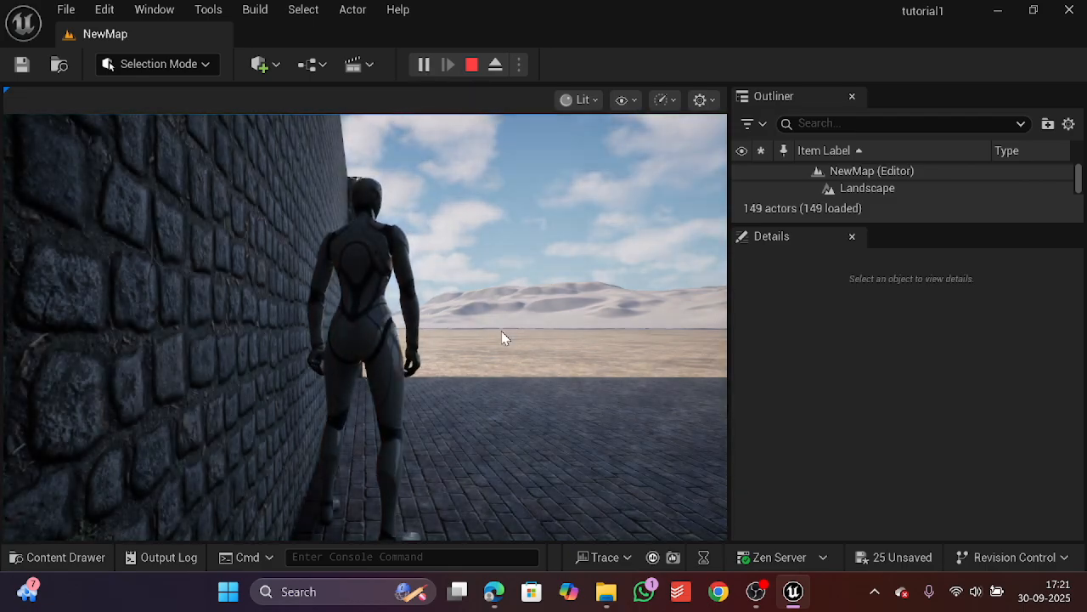
left_click(501, 330)
key("w")
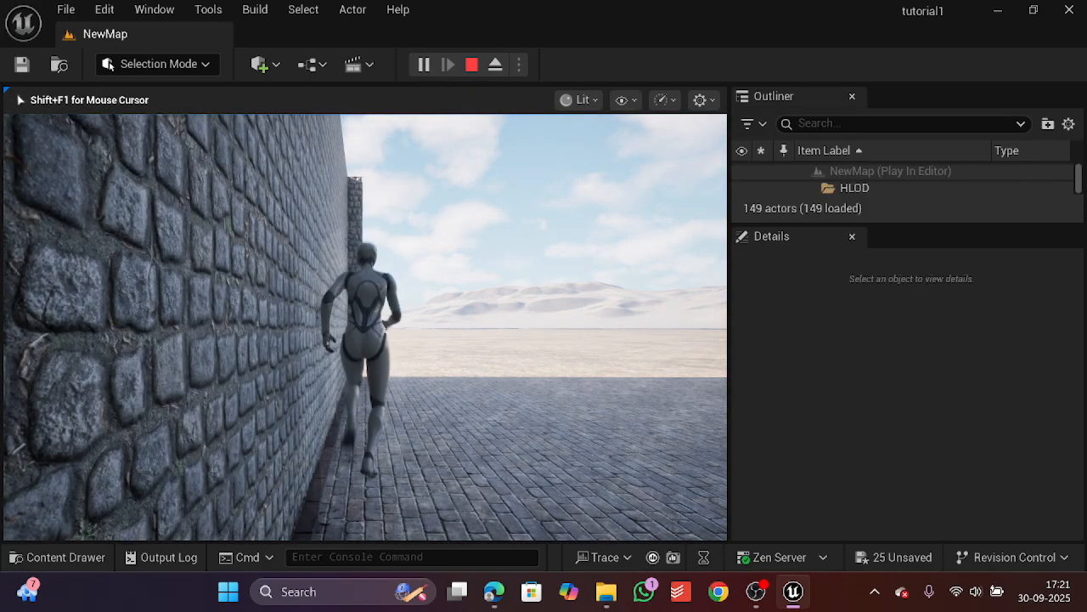
key("w")
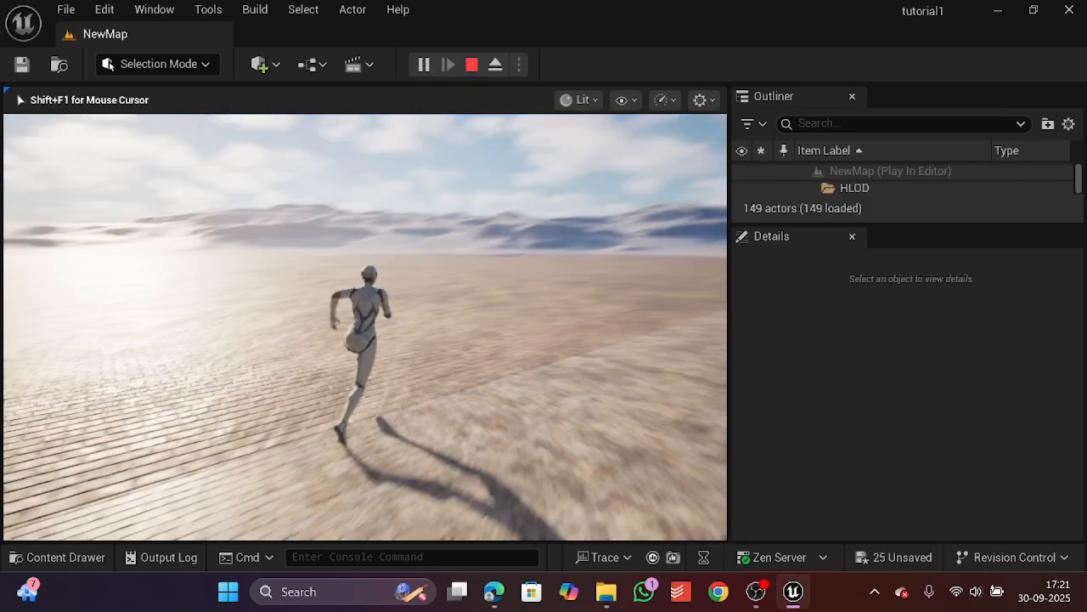
key("Escape")
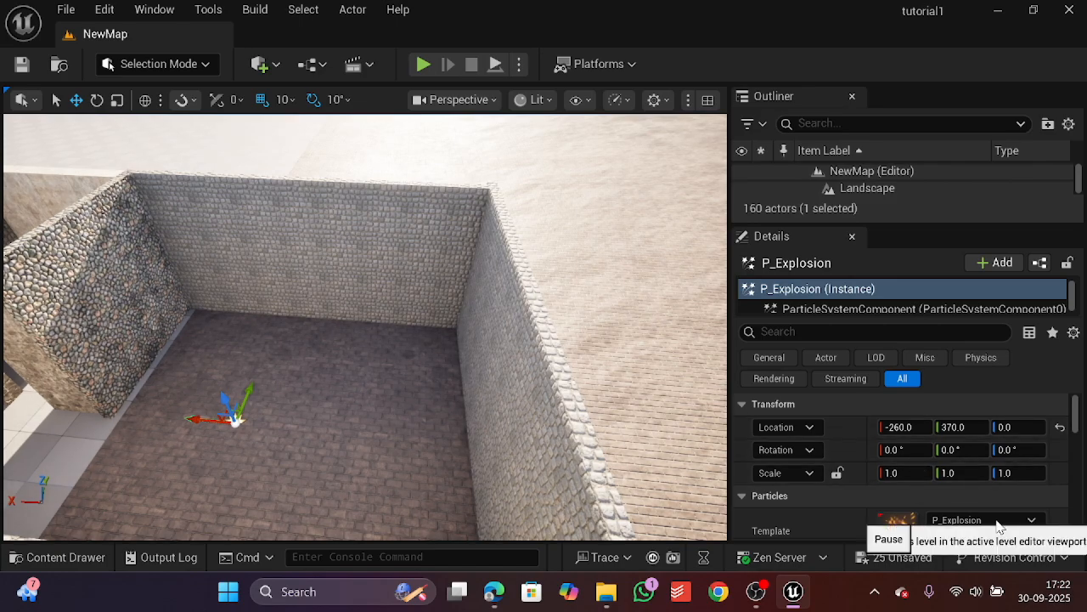
Switch the placed explosion effect's particle template to P_Fire and set its X and Y scale to 500
left_click(999, 523)
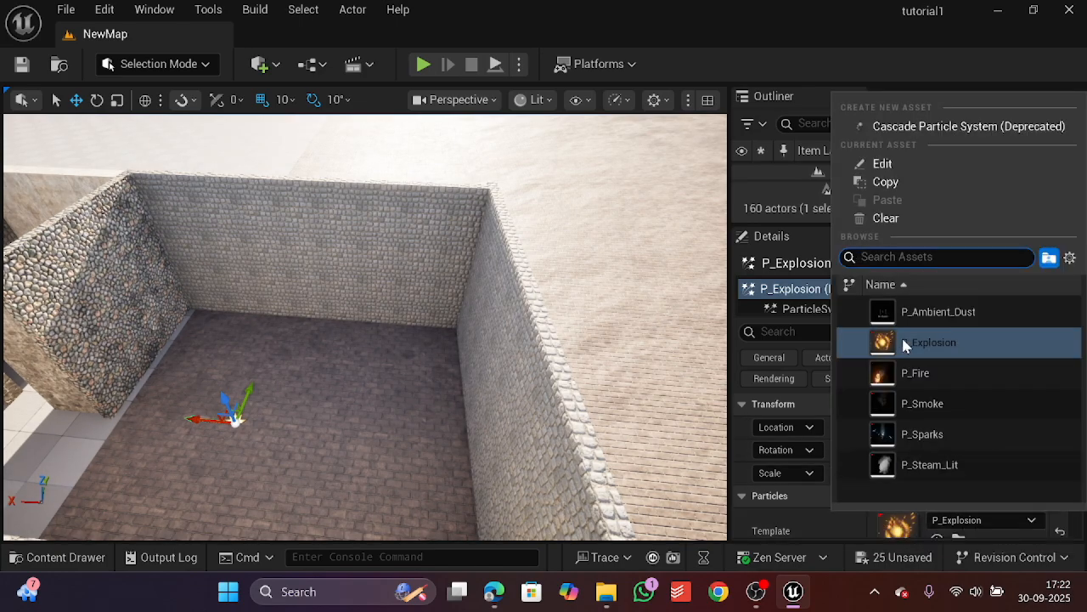
left_click(900, 384)
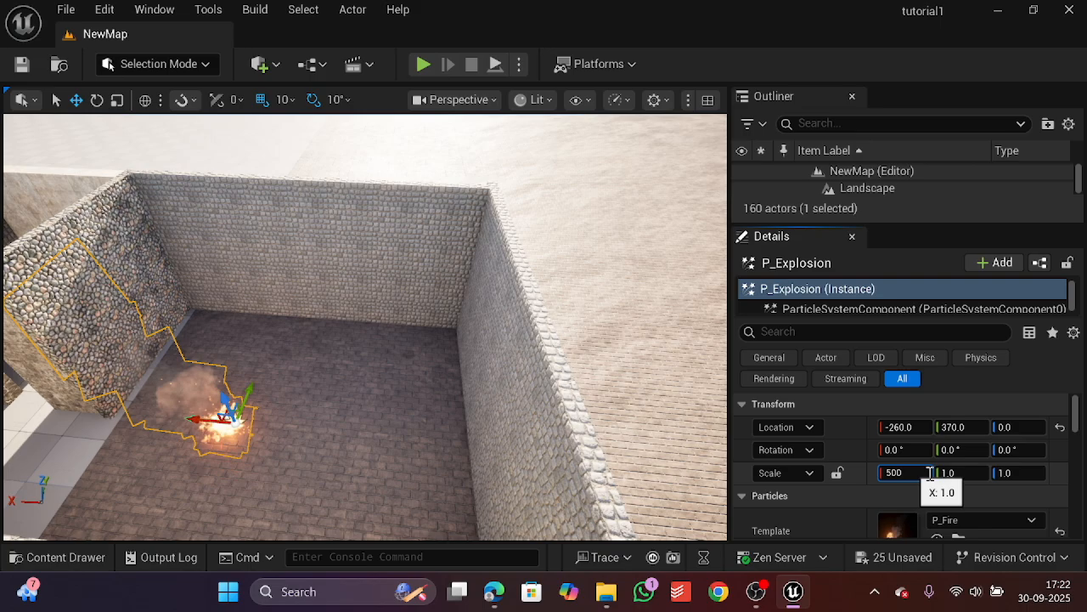
left_click(958, 474)
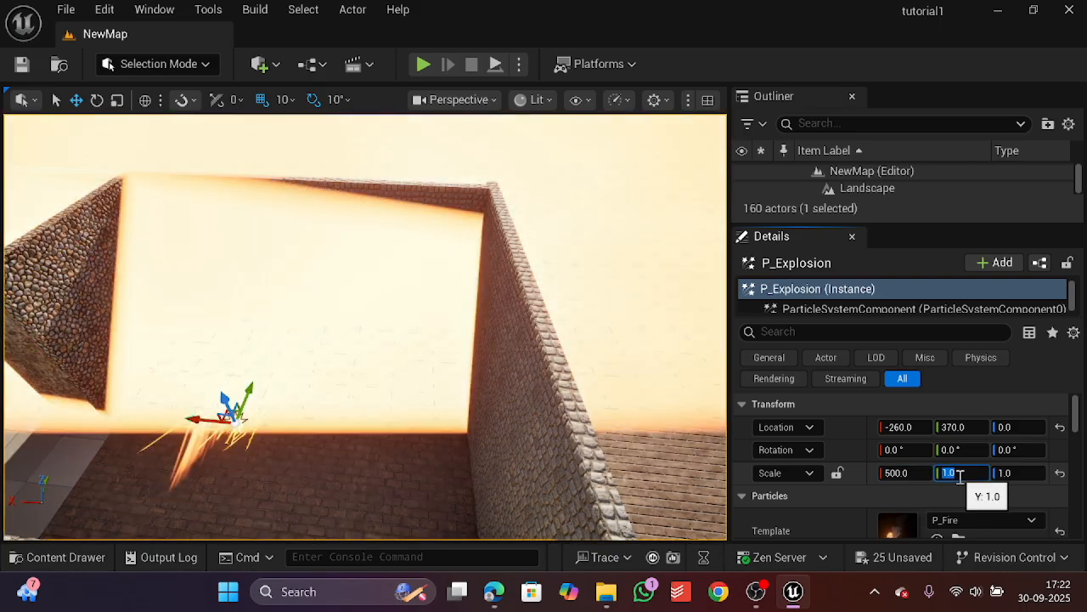
type("500")
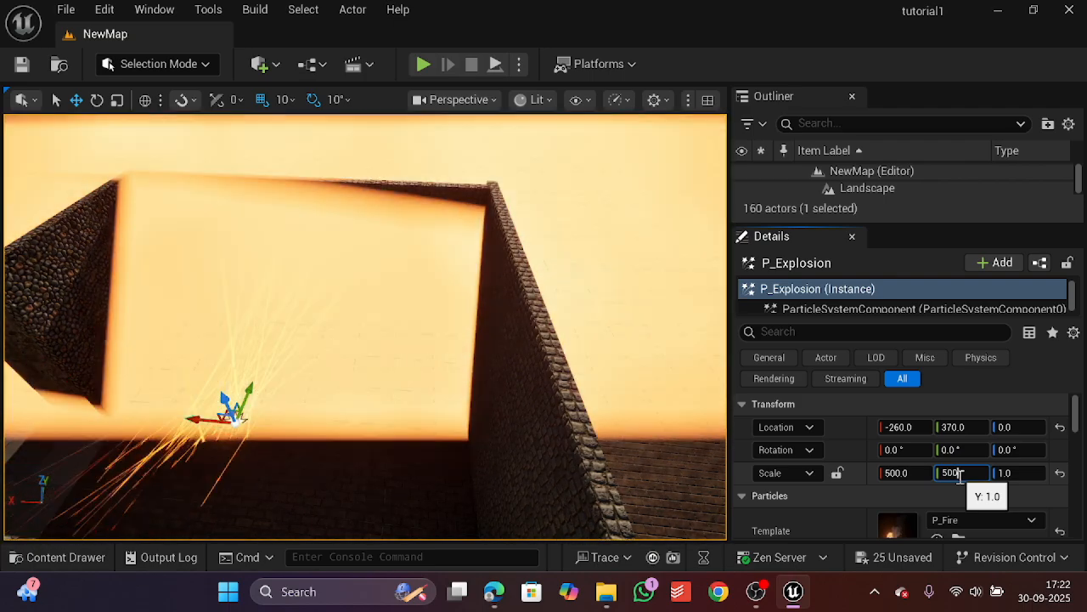
key("Return")
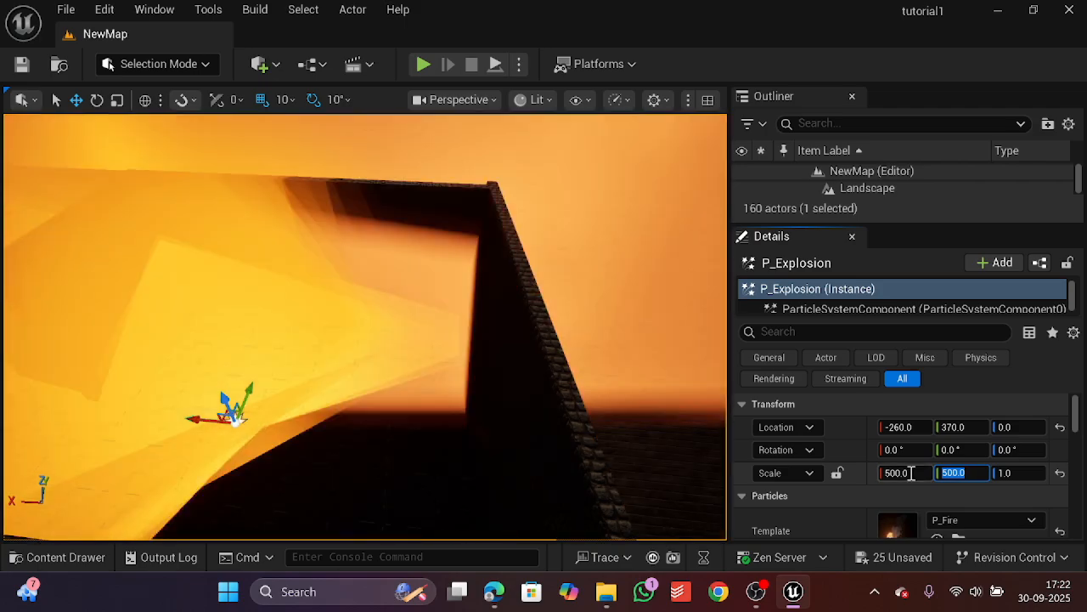
Set the fire effect's scale to 30 on the X, Y and Z axes
left_click(900, 473)
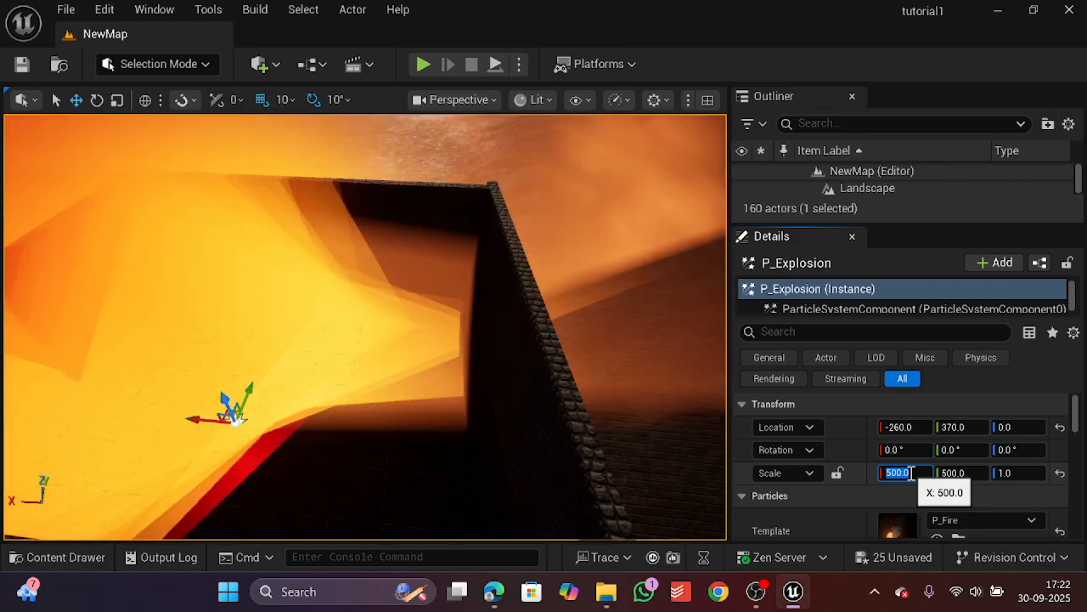
type("30")
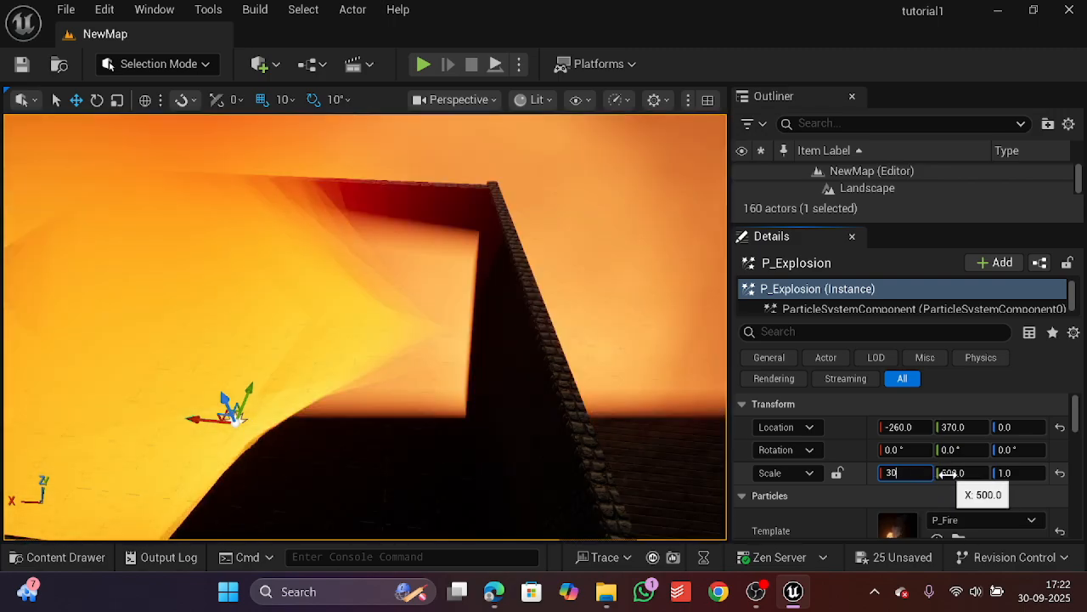
left_click(949, 473)
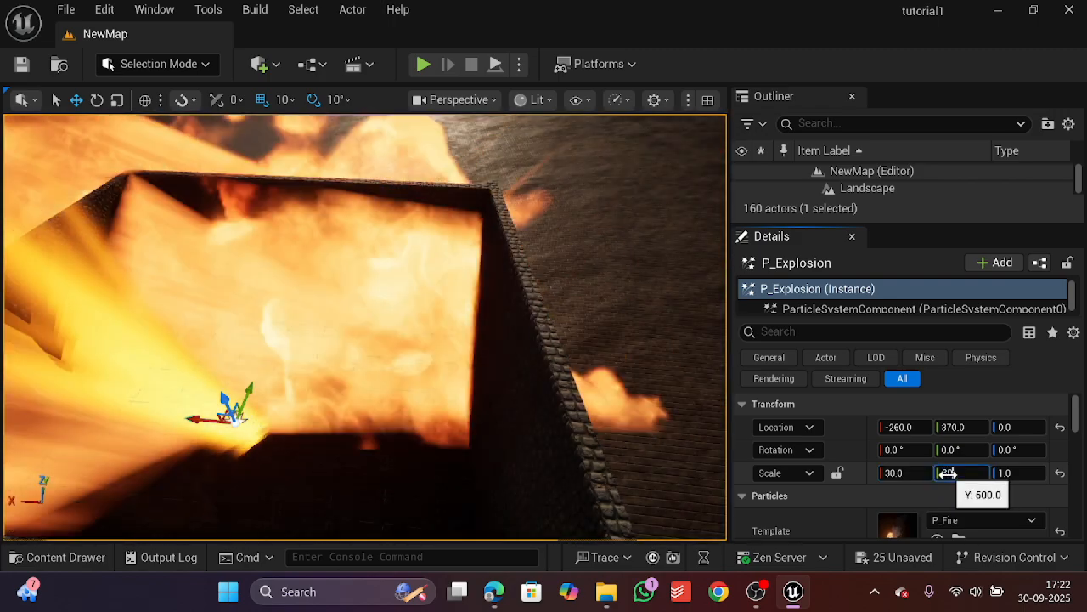
type("20")
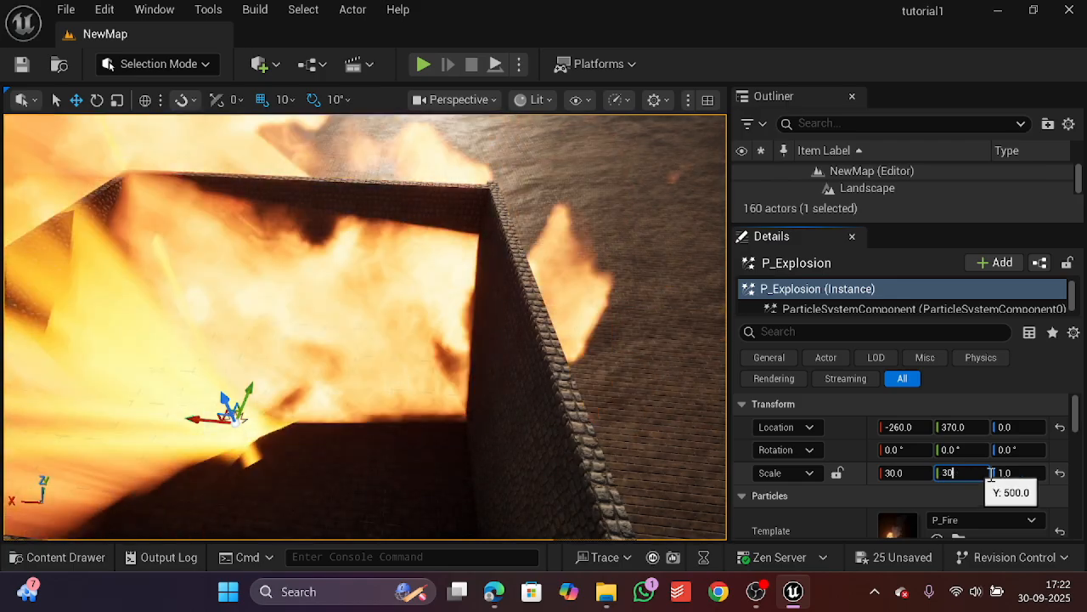
left_click(1008, 473)
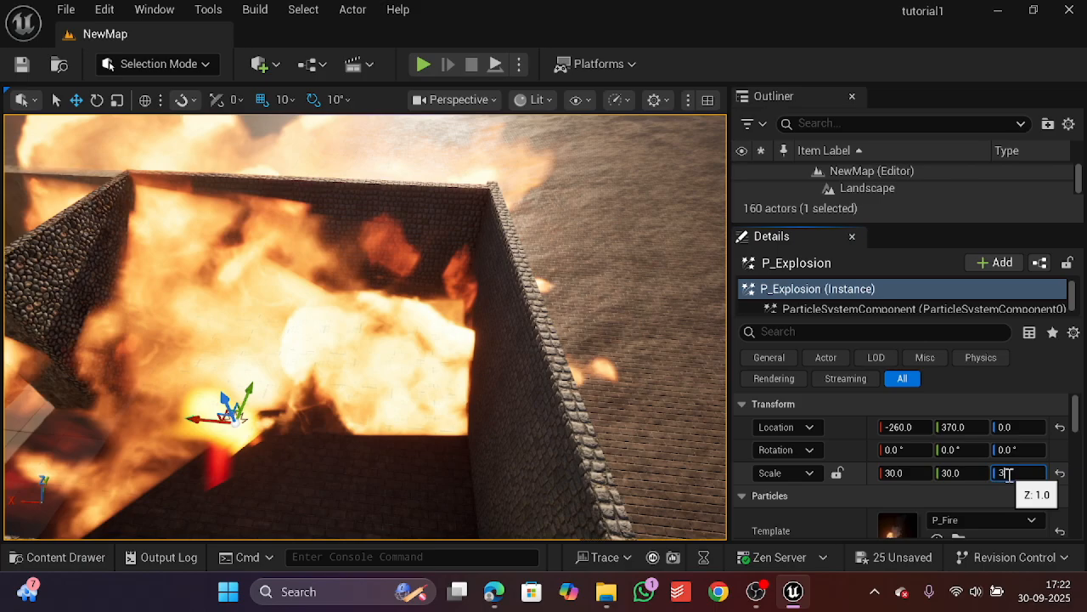
type("30")
key("Return")
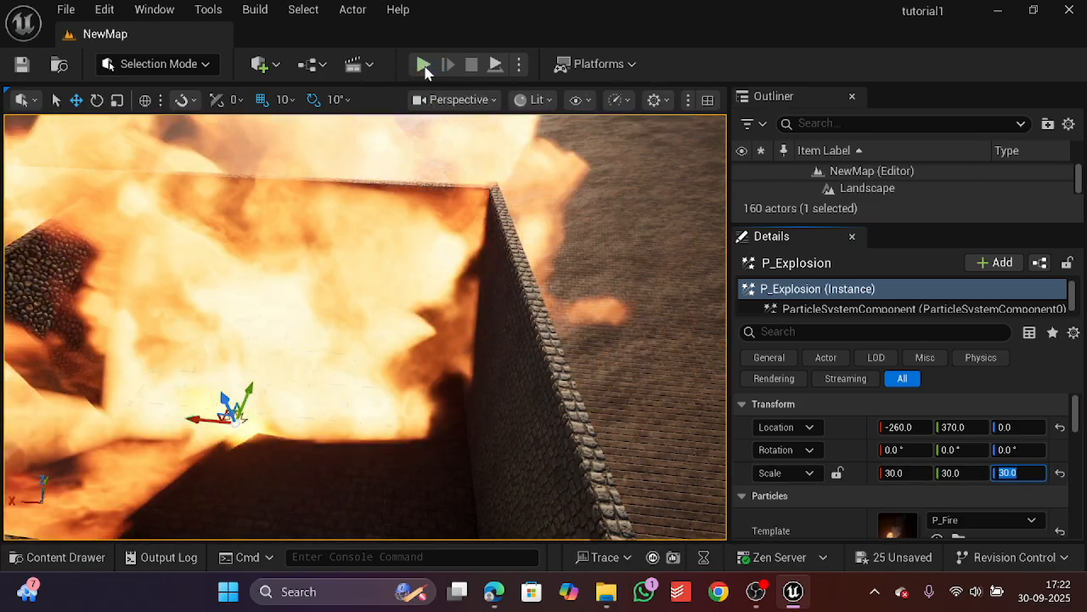
Play the level to test the enlarged fire effect and run the character outside around the building
left_click(426, 68)
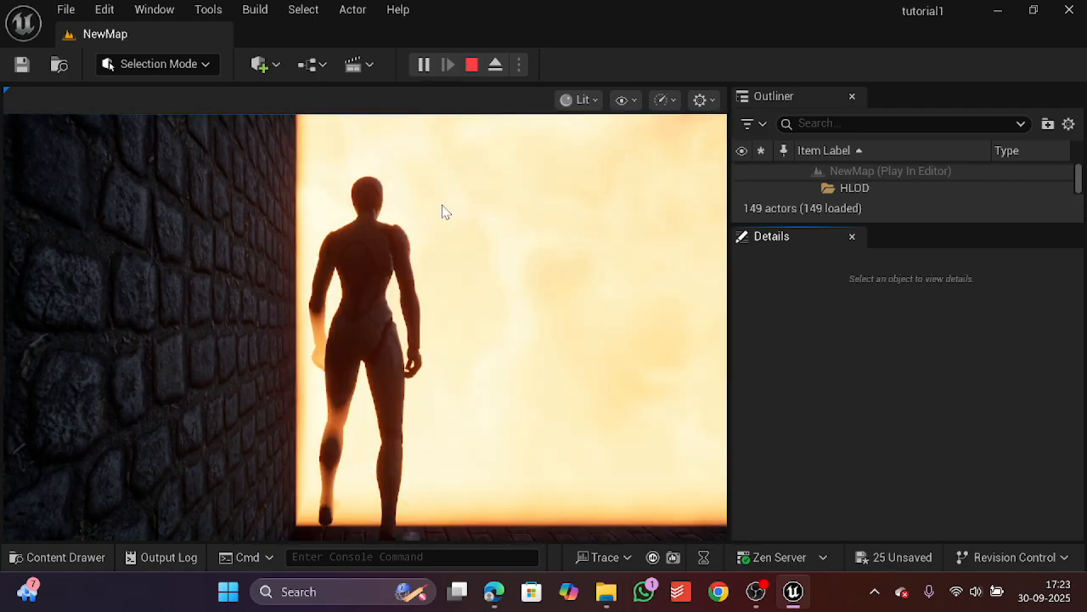
left_click(365, 327)
key("w")
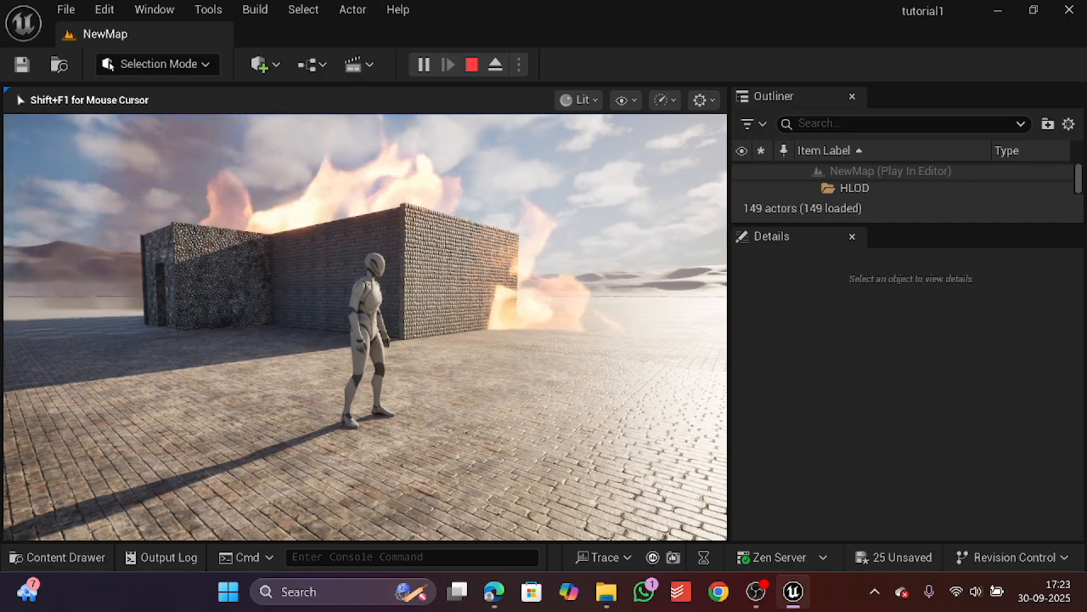
key("w")
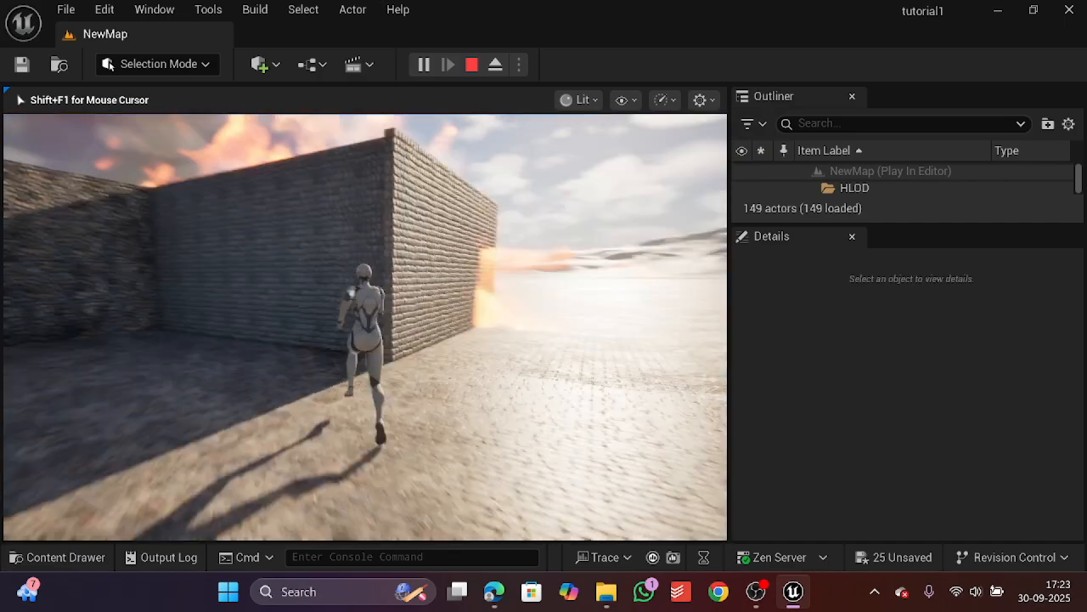